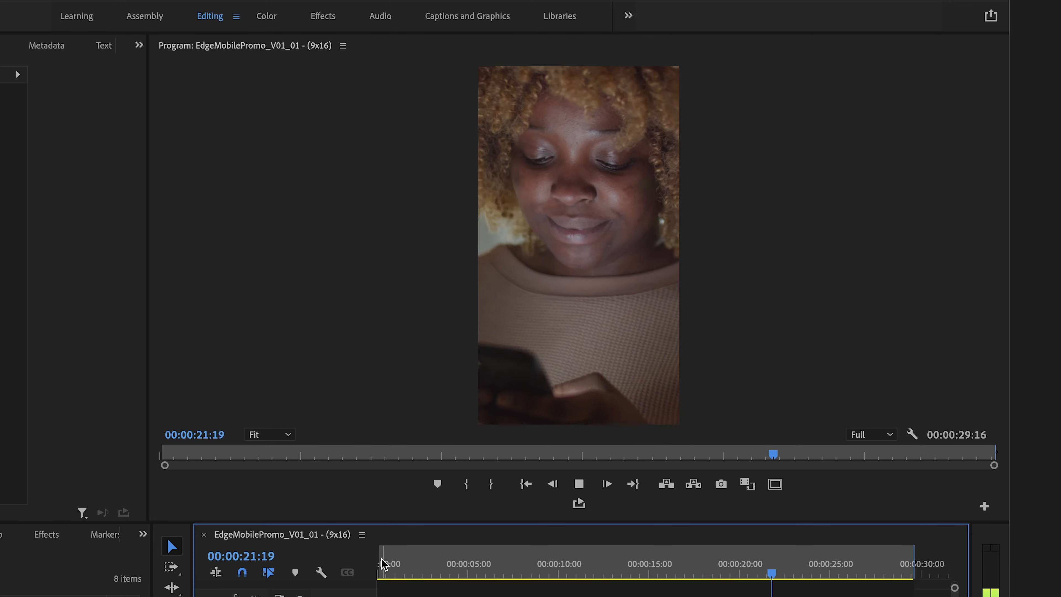
Enable overwriting of the generated Auto Reframe path on the unlimited data 1.mov title clip at the sequence's start.
key(space)
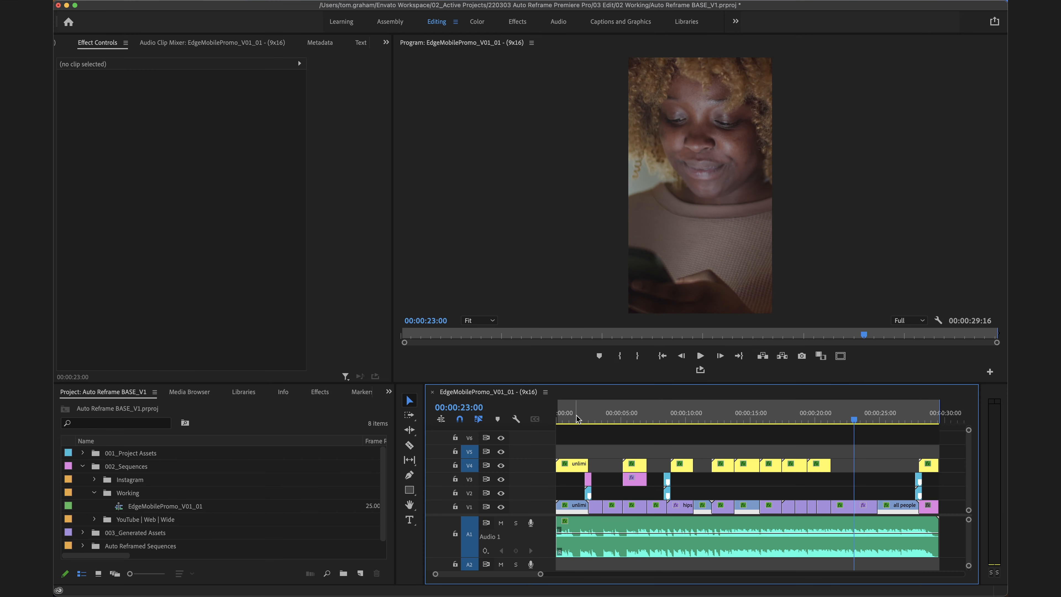
drag(613, 413, 556, 416)
key(=)
key(=)
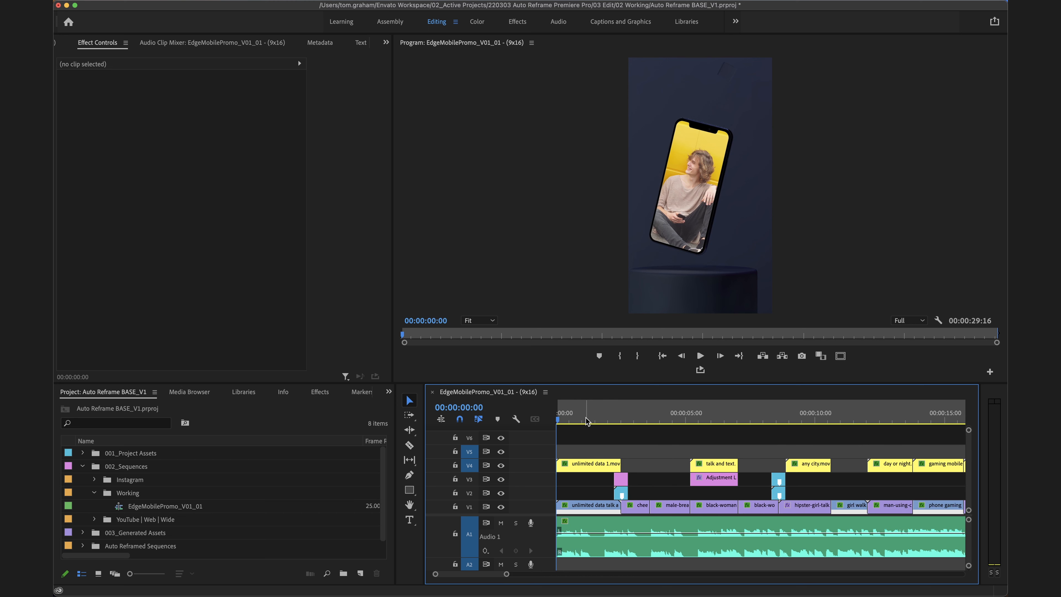
click(599, 417)
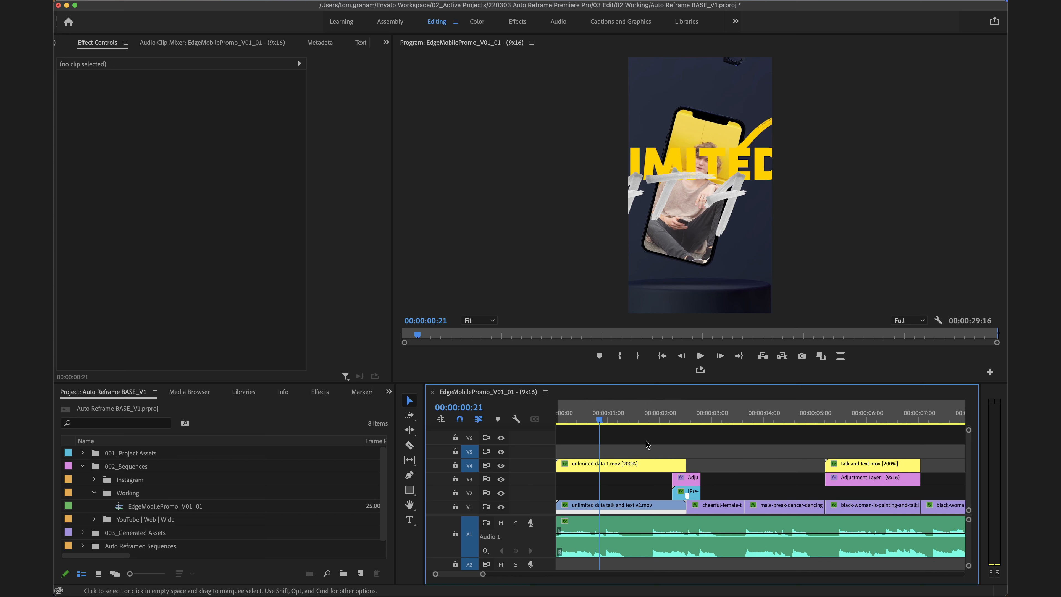
click(609, 463)
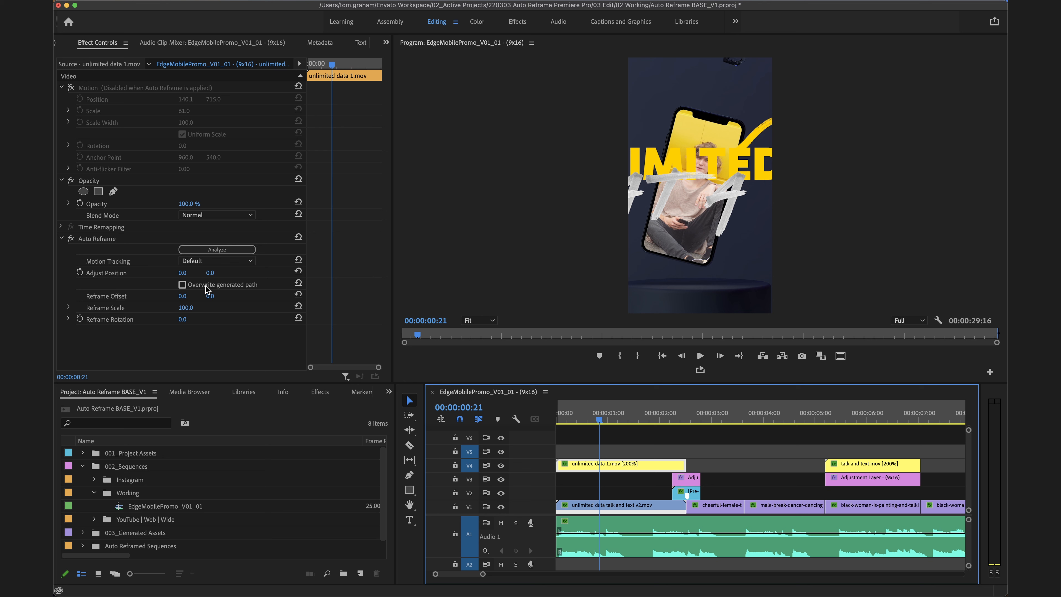
click(182, 285)
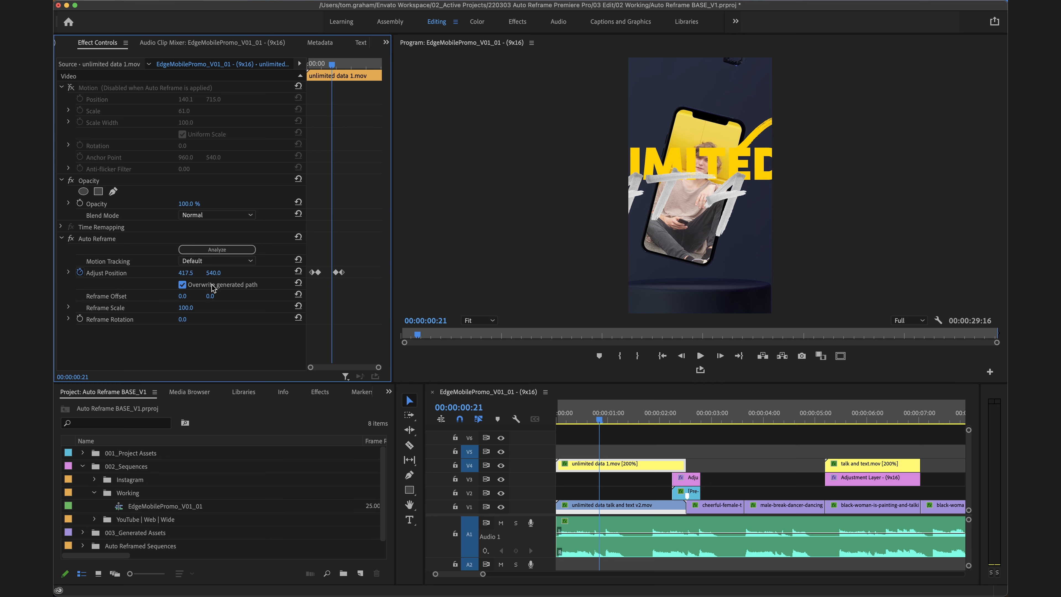
Delete every Adjust Position keyframe except the first from the title clip's Auto Reframe effect.
mouse_move(334, 67)
mouse_down()
mouse_move(319, 68)
mouse_move(345, 68)
mouse_move(324, 68)
mouse_up()
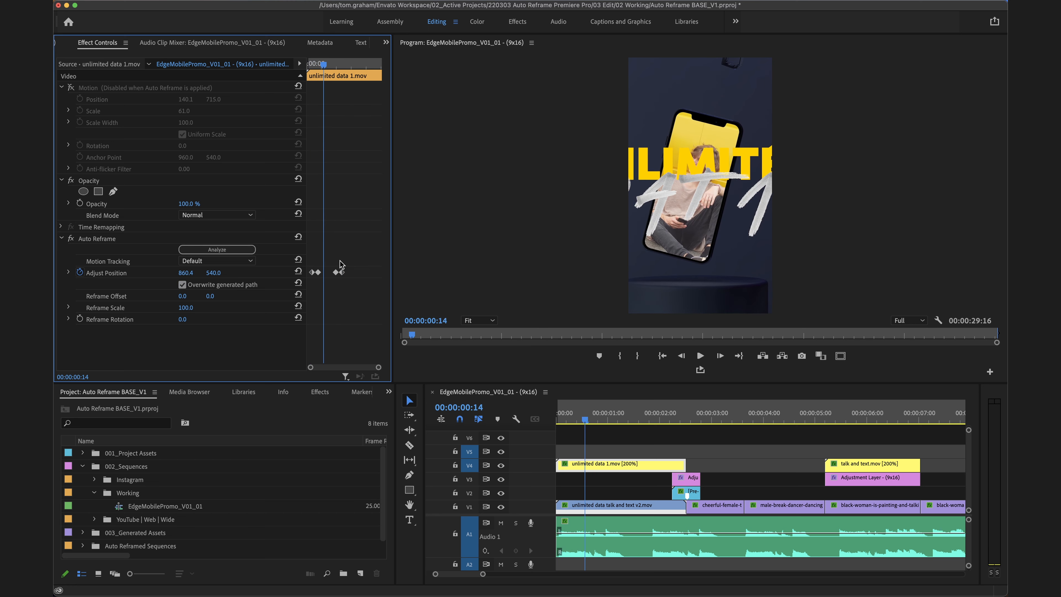
drag(348, 265, 319, 284)
key(Delete)
click(323, 64)
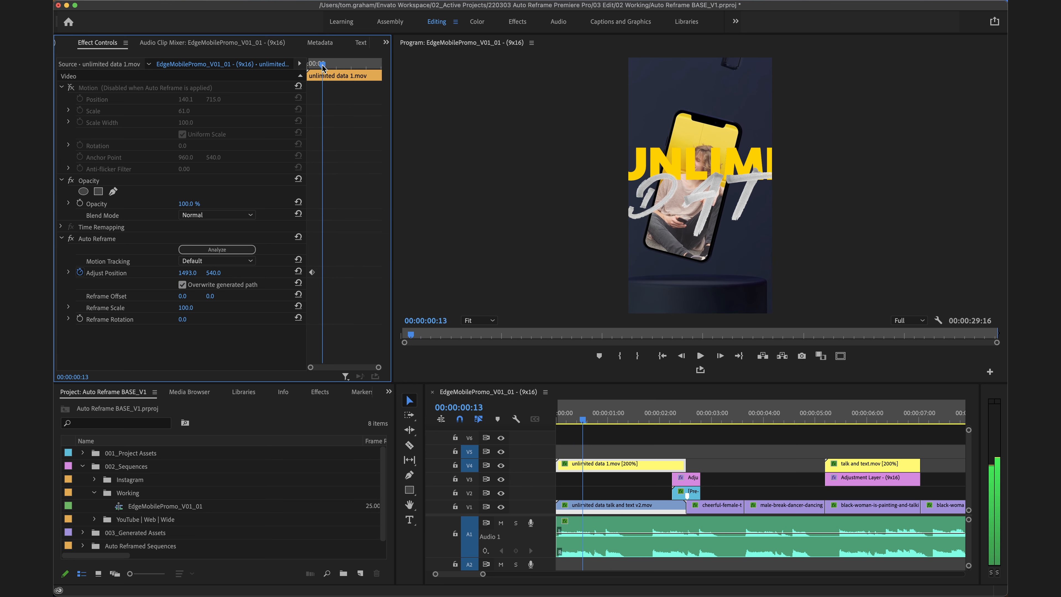
Set the title's Reframe Scale to 49 and Reframe Offset to -545, 354, and play the opening from the start.
drag(323, 67, 313, 65)
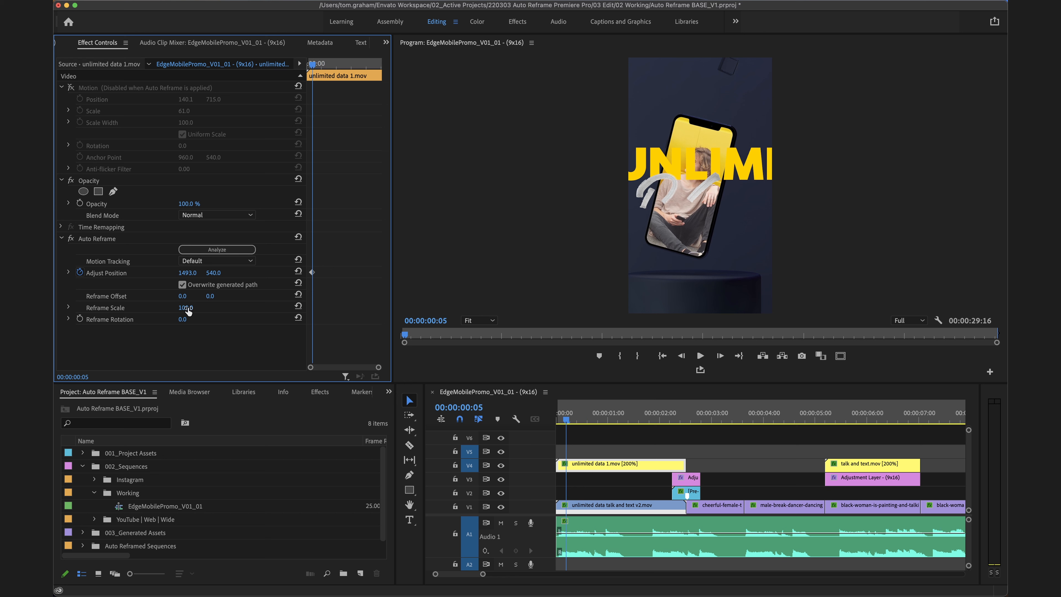
drag(185, 308, 227, 296)
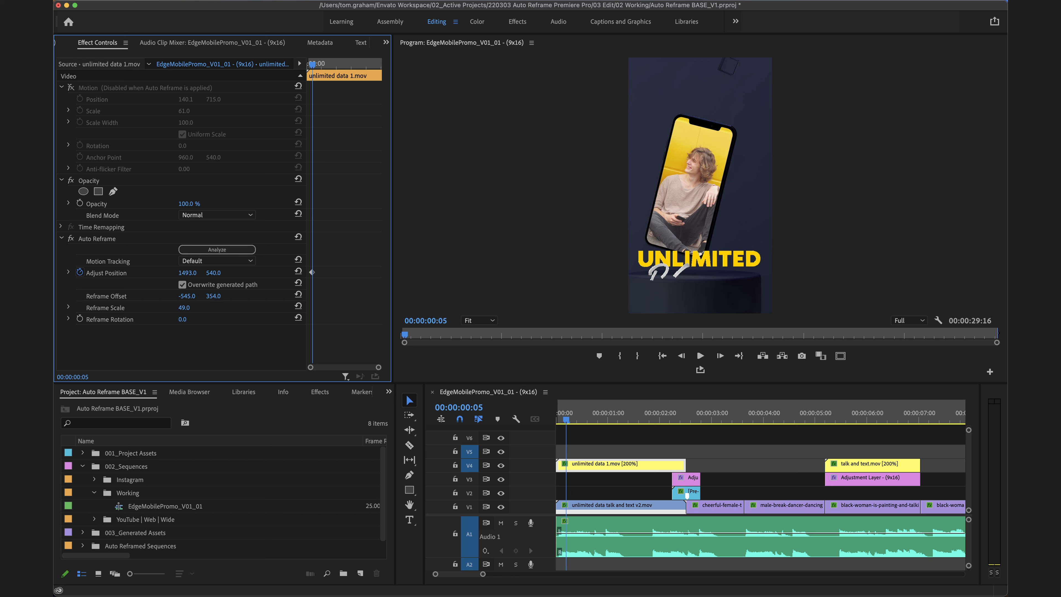
drag(580, 412, 550, 415)
key(space)
key(space)
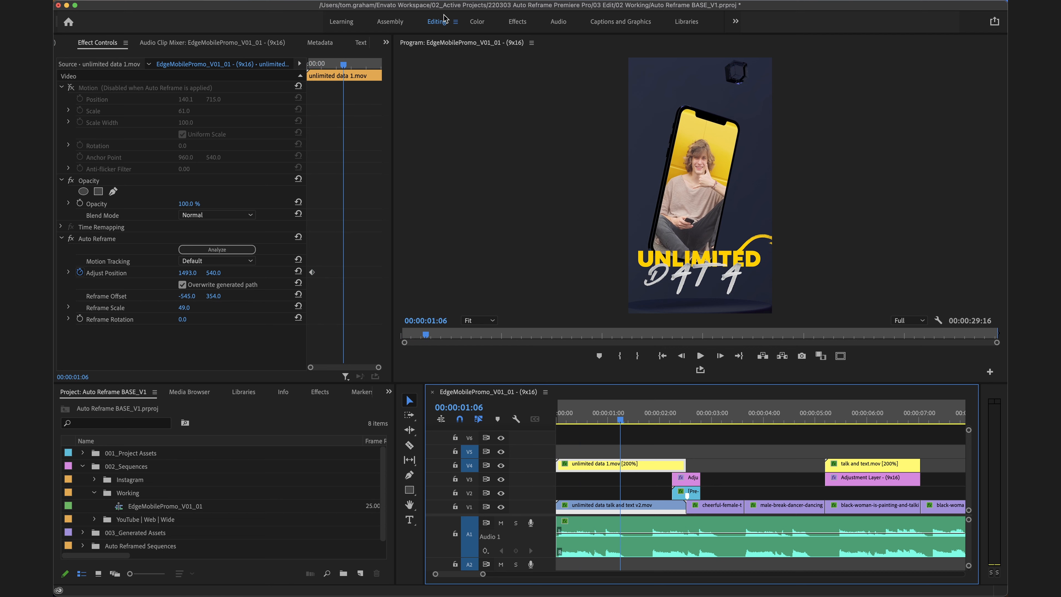
Play the opening of the original widescreen EdgeMobilePromo_V01_01 sequence to examine the title's layout.
click(384, 19)
click(364, 406)
key(space)
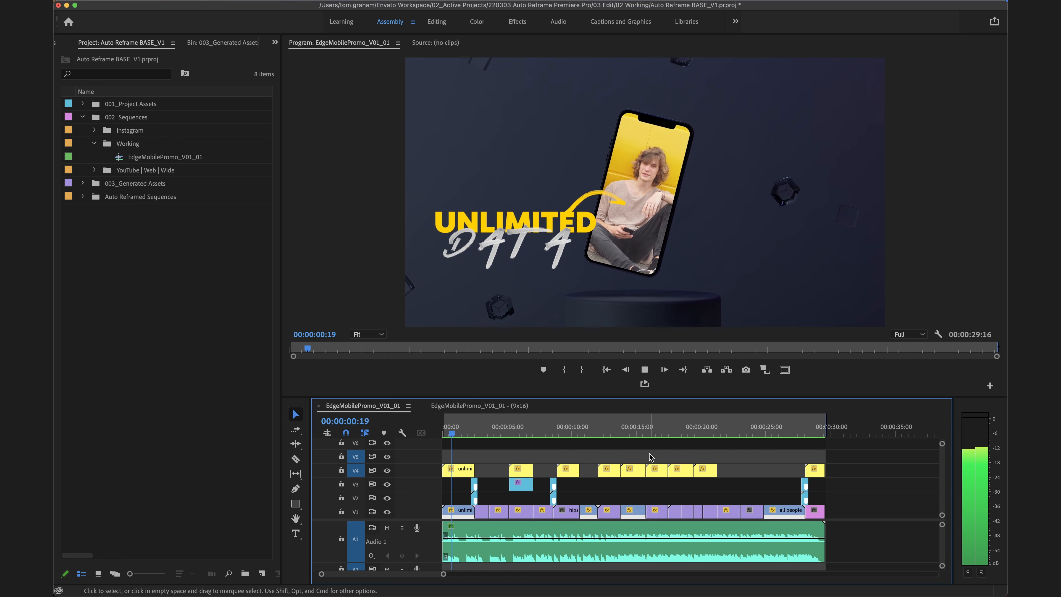
key(space)
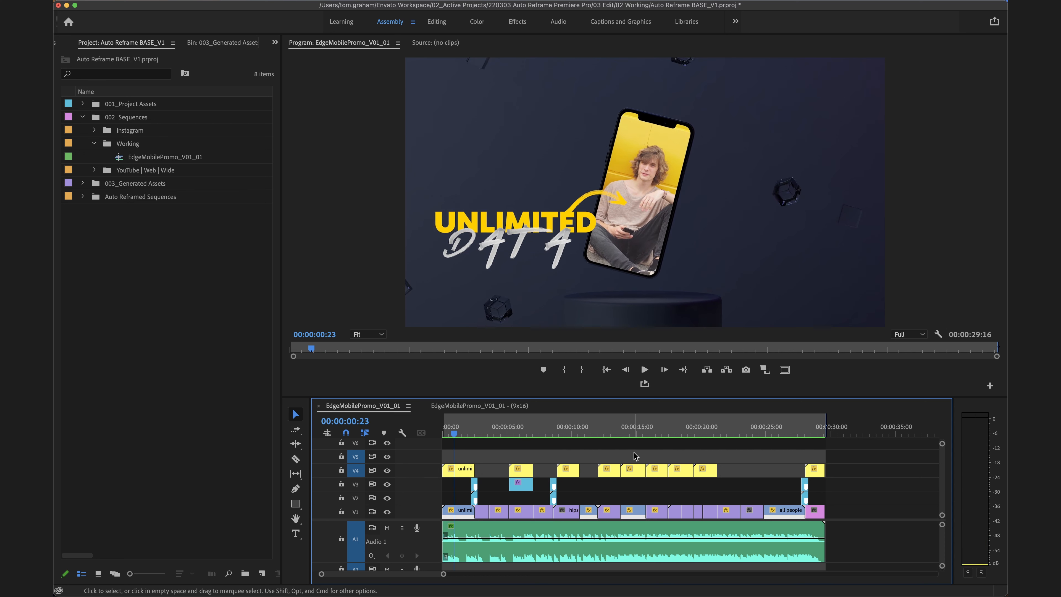
In the 9x16 sequence, reduce the title's Reframe Scale to 29 and set its horizontal Reframe Offset to -923.
click(480, 405)
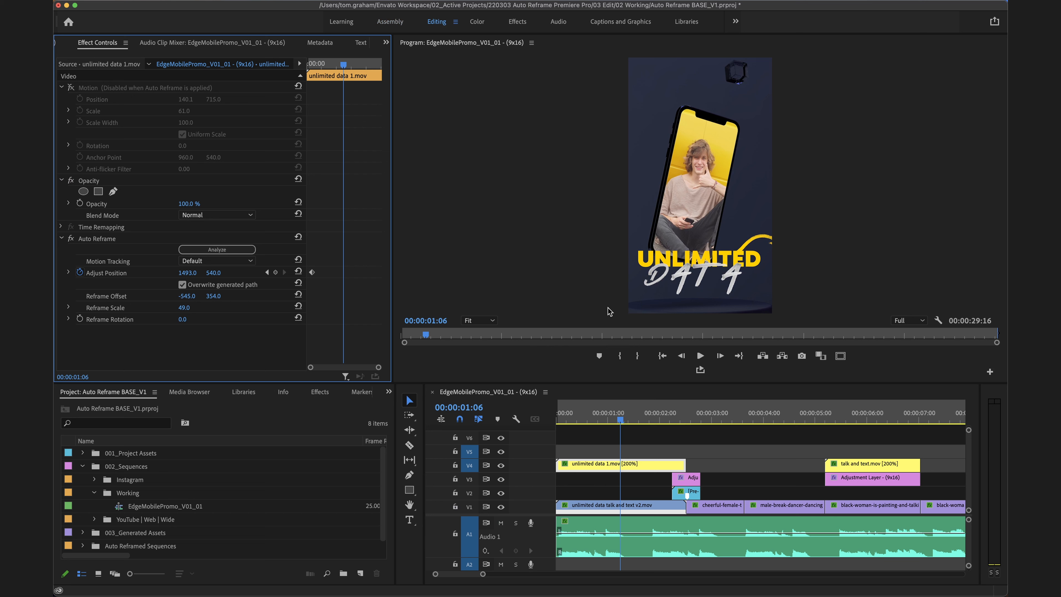
mouse_move(612, 418)
mouse_down()
mouse_move(573, 418)
mouse_move(599, 418)
mouse_up()
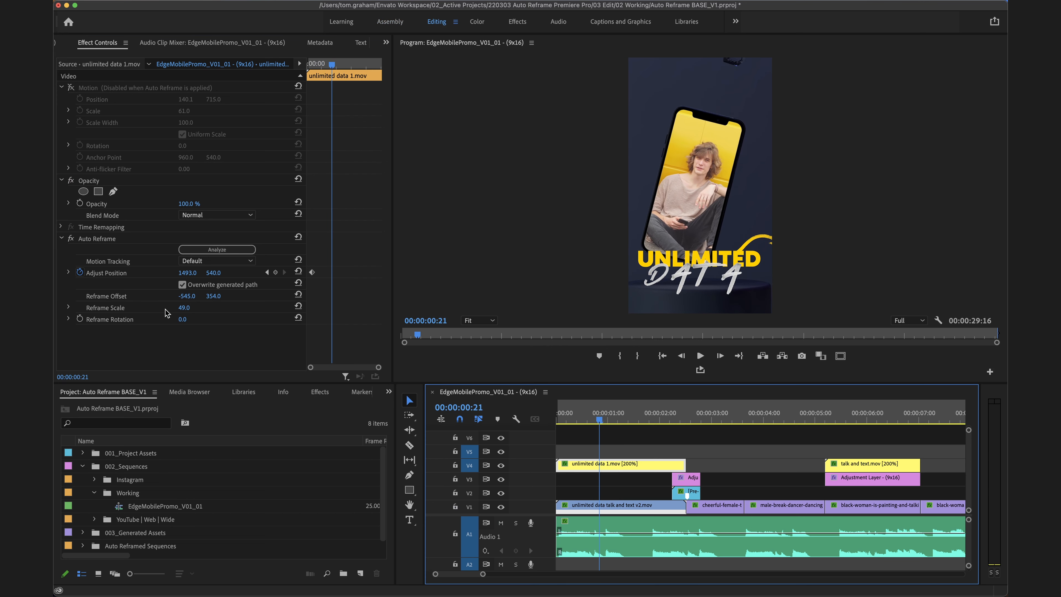
drag(184, 307, 216, 294)
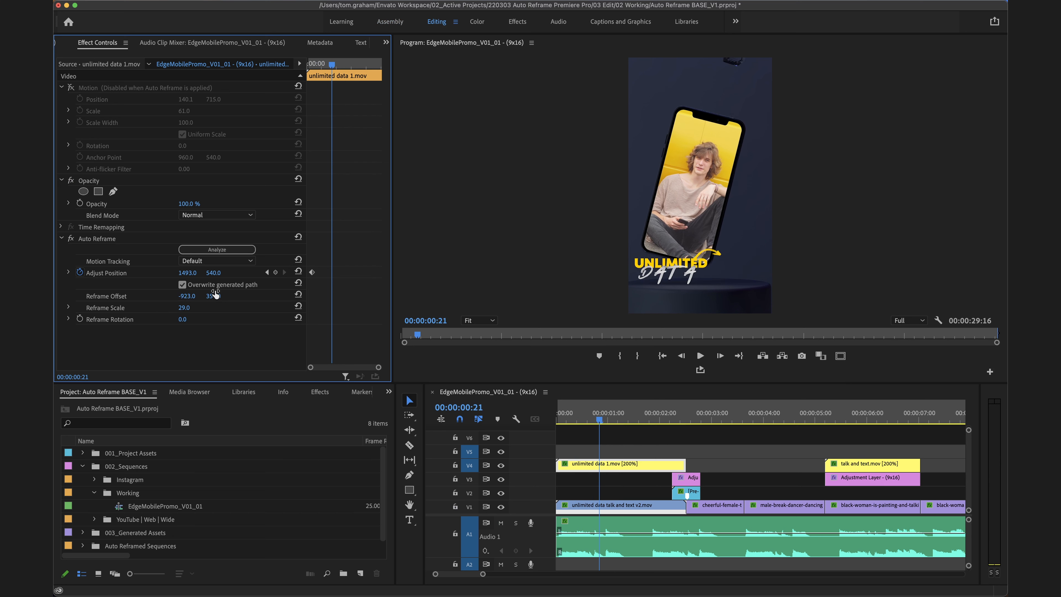
Enable overwriting of the generated path on unlimited data talk and text v2.mov and delete the Adjust Position keyframes after the first.
click(611, 507)
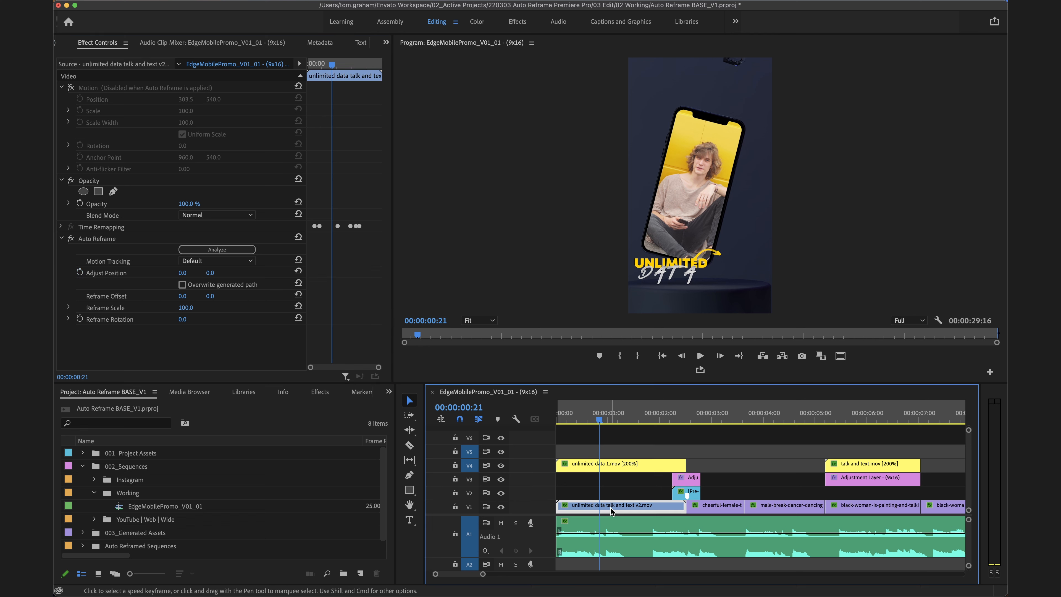
click(183, 285)
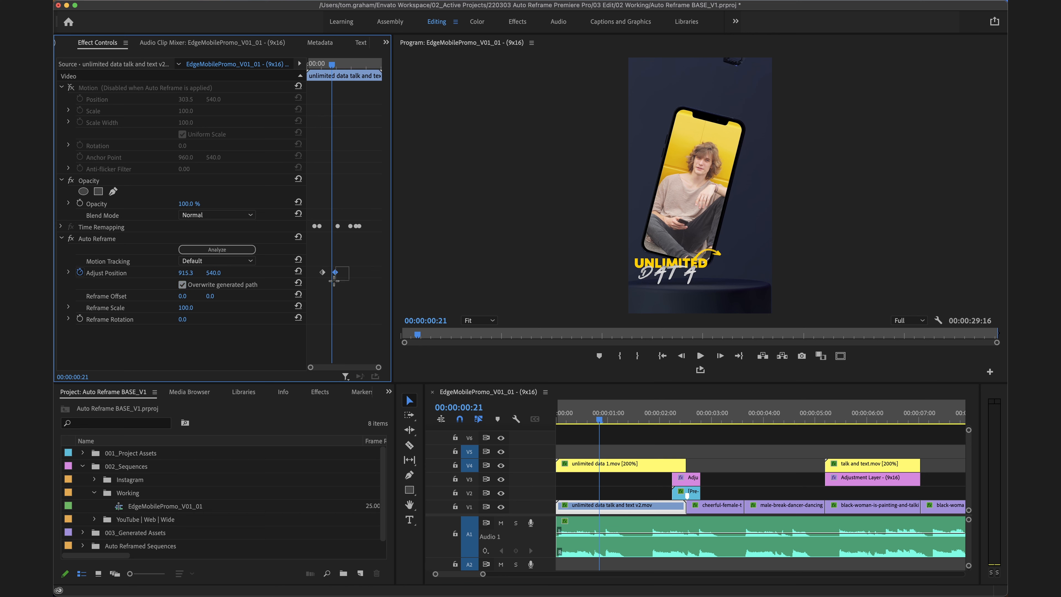
key(Delete)
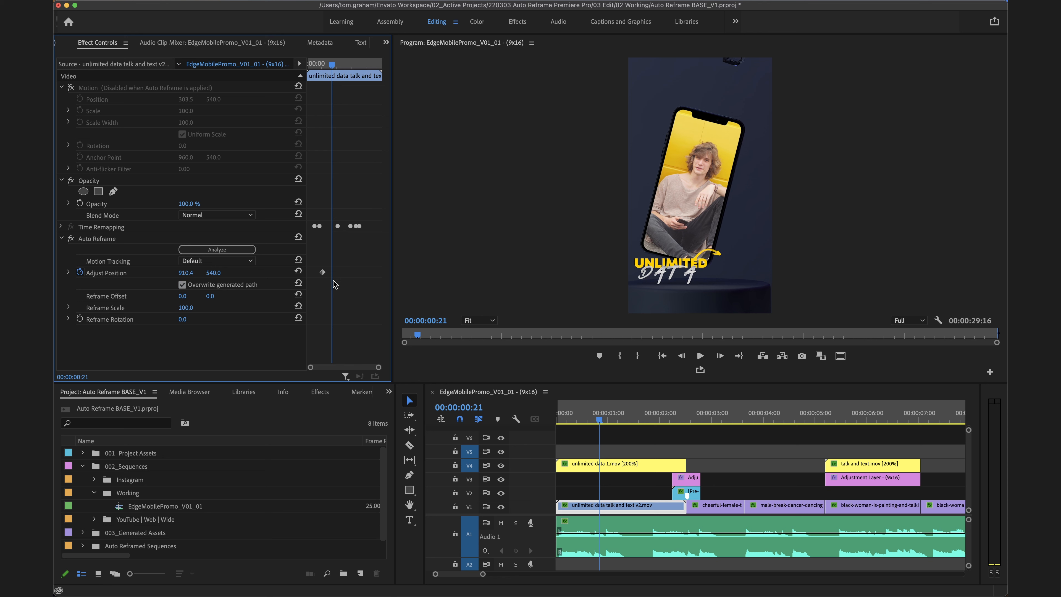
Set the phone background clip's horizontal Reframe Offset to 330 and play the opening from the start.
drag(186, 300, 192, 296)
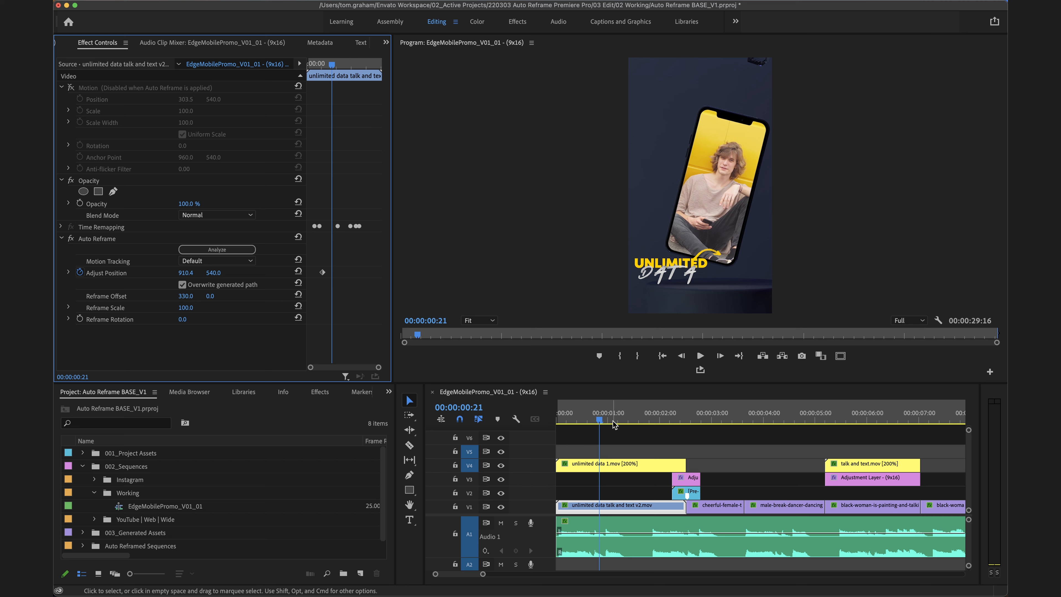
click(763, 441)
key(Home)
key(space)
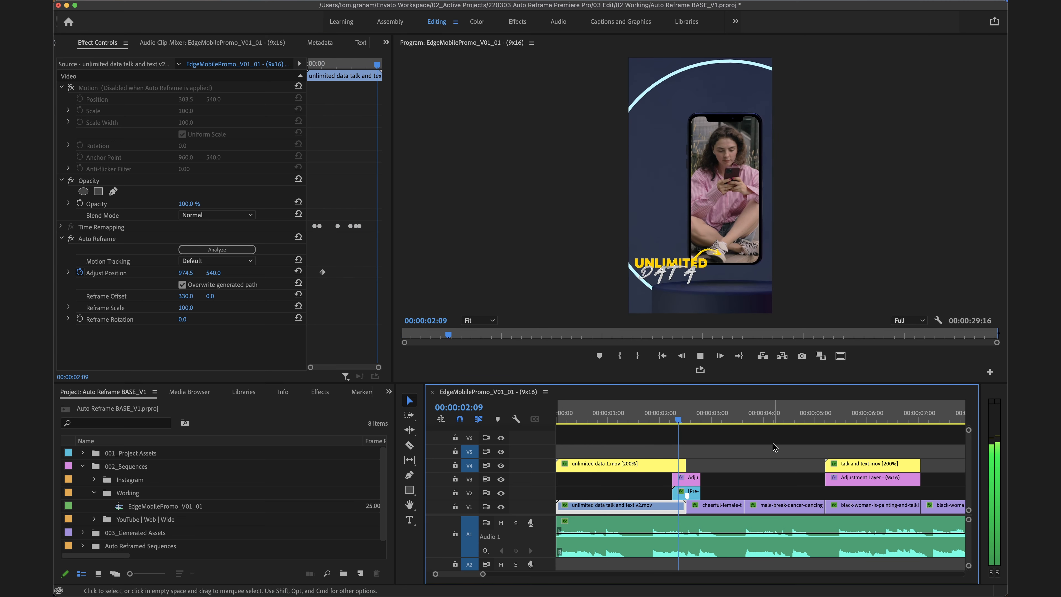
key(space)
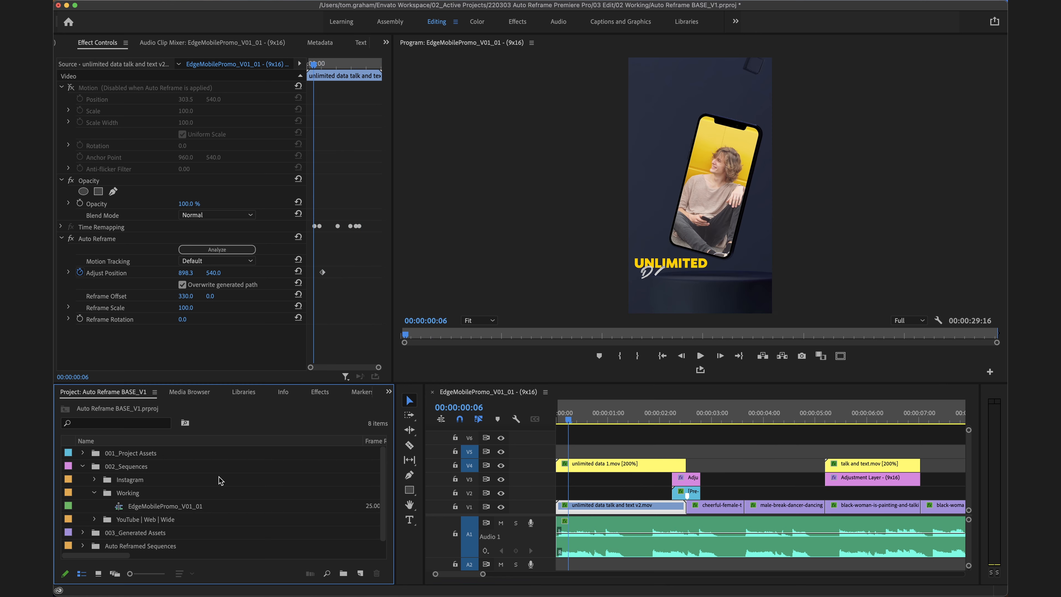
Place unlimited data clean.mov from the Titles bin on track V6 at the start of the sequence.
click(83, 453)
click(95, 480)
scroll(212, 486, down, 6)
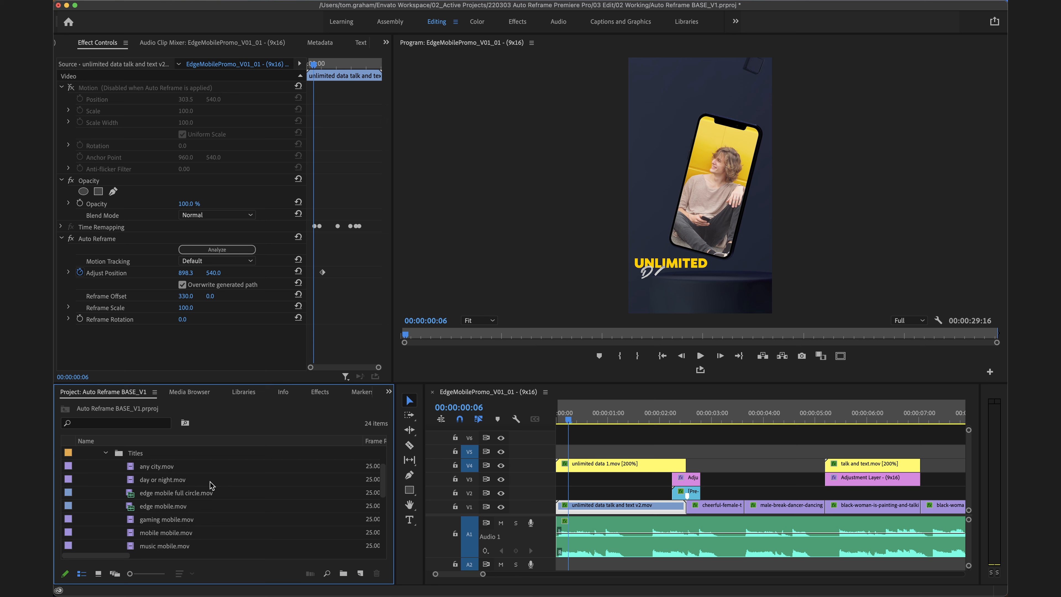
scroll(212, 486, down, 2)
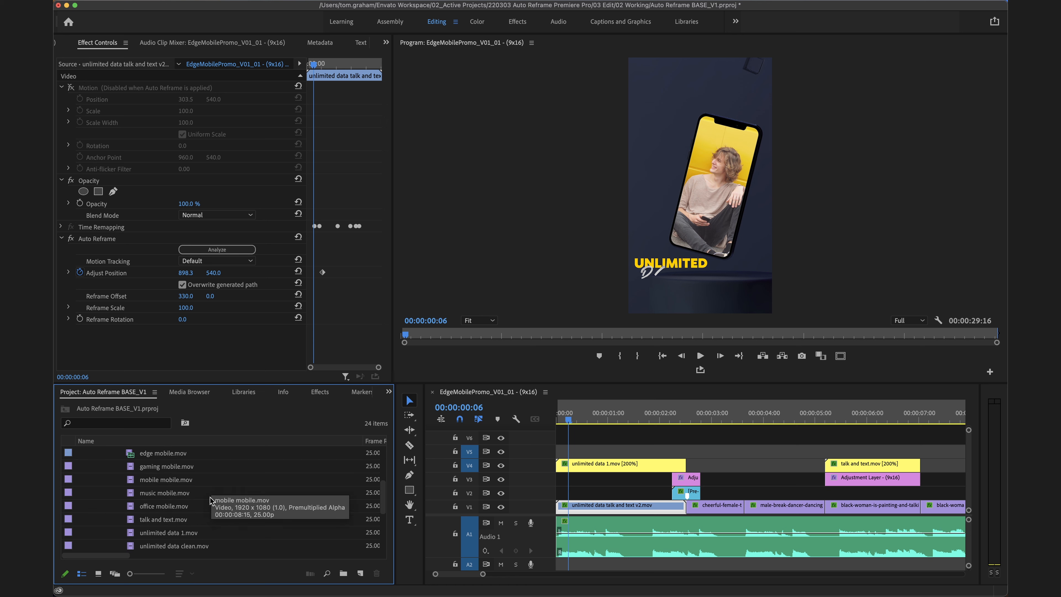
click(179, 546)
drag(159, 552, 560, 443)
Set the speed of unlimited data clean.mov to 200% and trim its end to match the existing title clip.
click(628, 465)
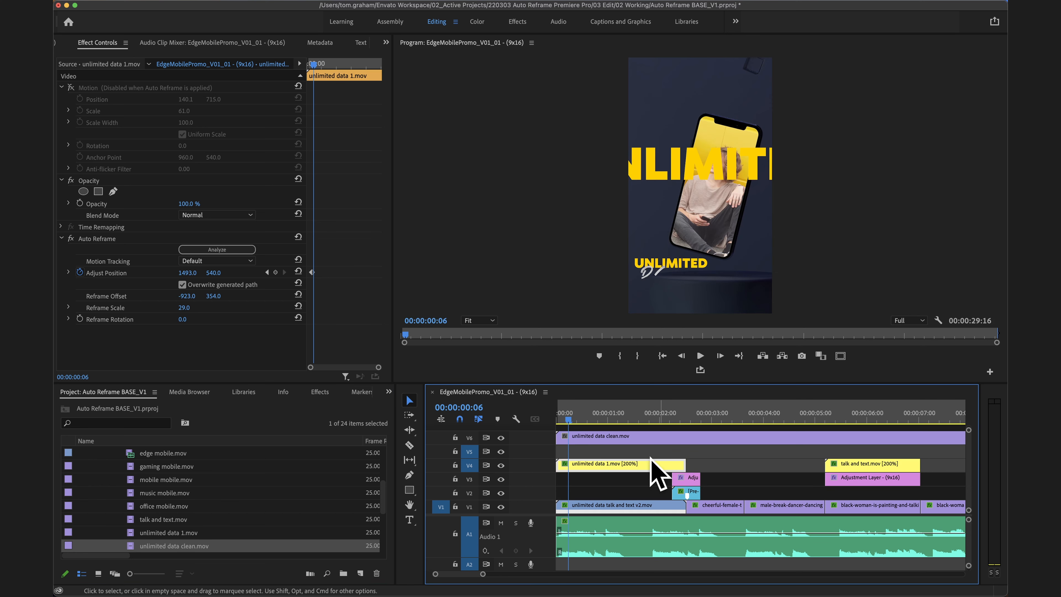
click(626, 440)
key(super+r)
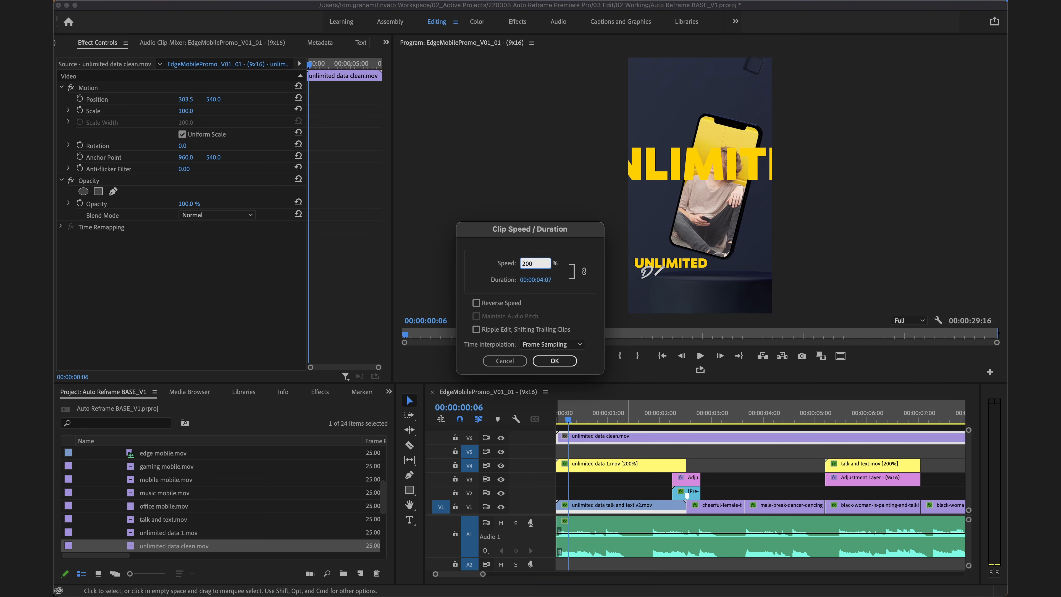
key(Return)
drag(778, 437, 686, 438)
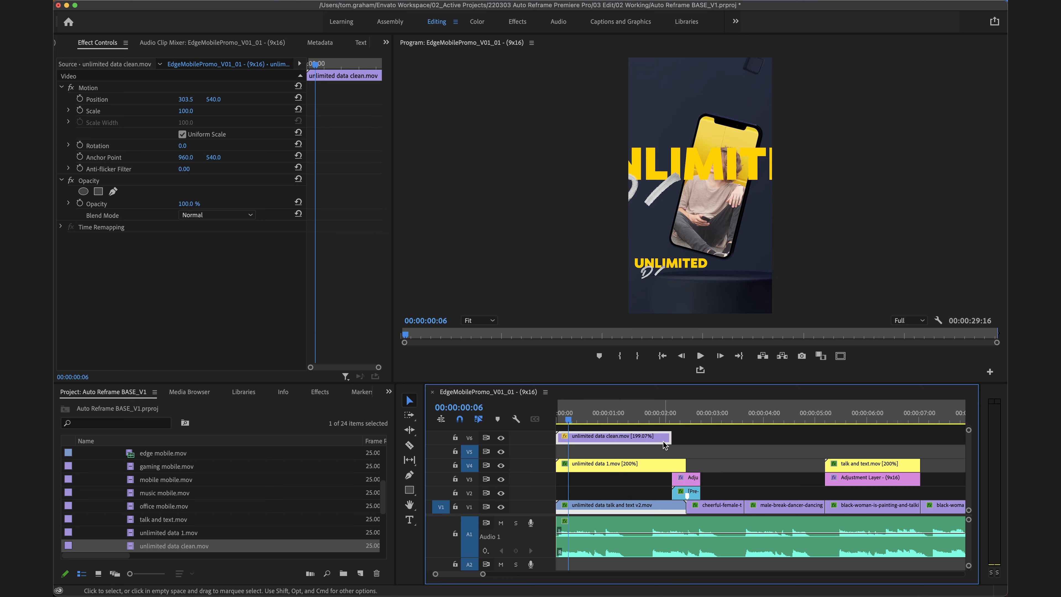
Scale down the clean title and move it to the centre of the frame's lower part, at the phone's base.
click(584, 418)
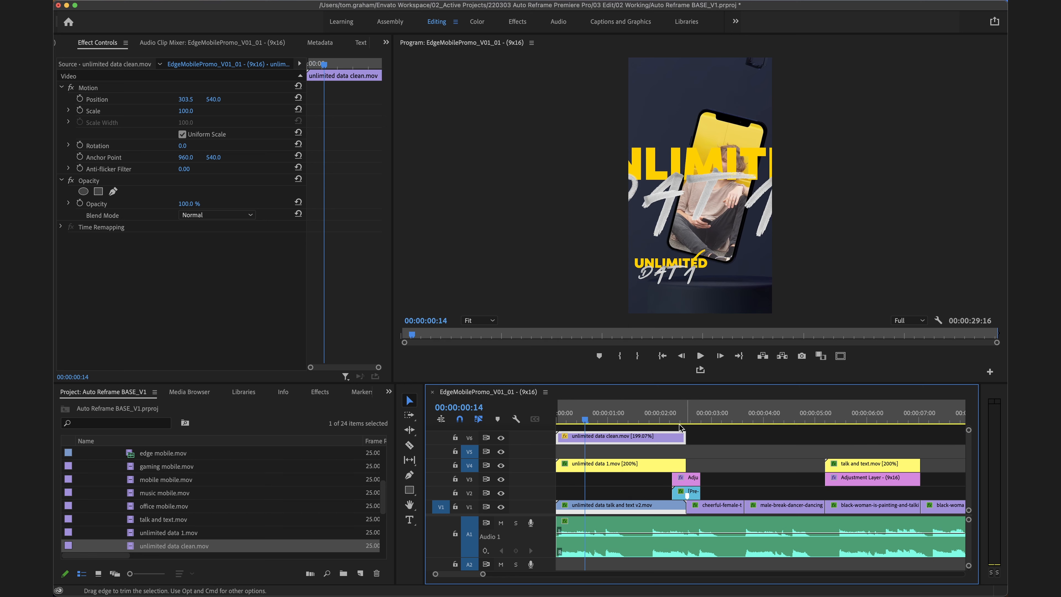
drag(186, 111, 155, 111)
Disable the unlimited data 1.mov title clip on V4 and play the opening from the start.
click(587, 467)
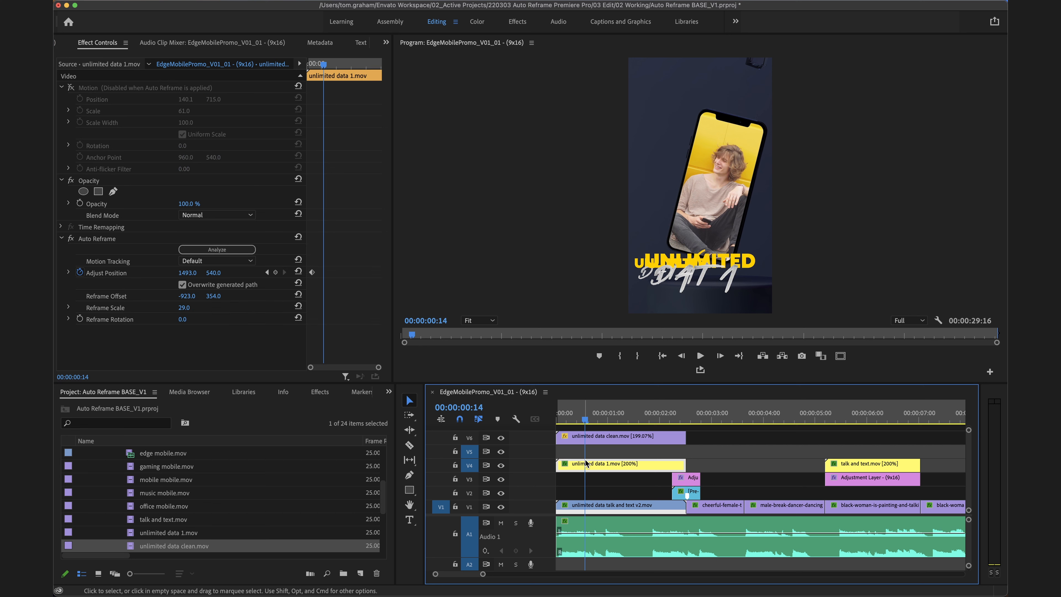
key(shift+e)
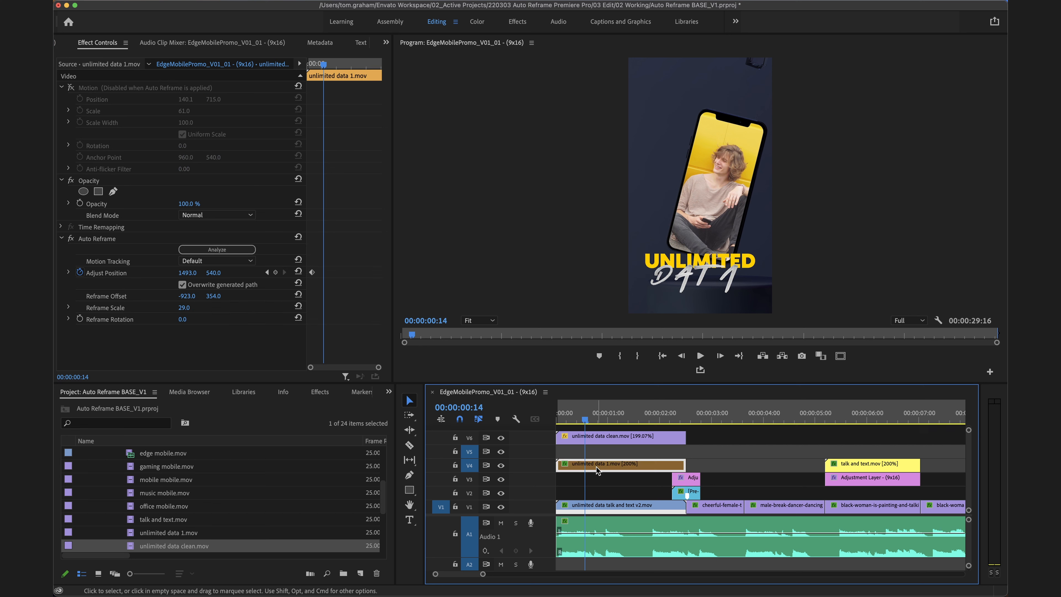
key(Home)
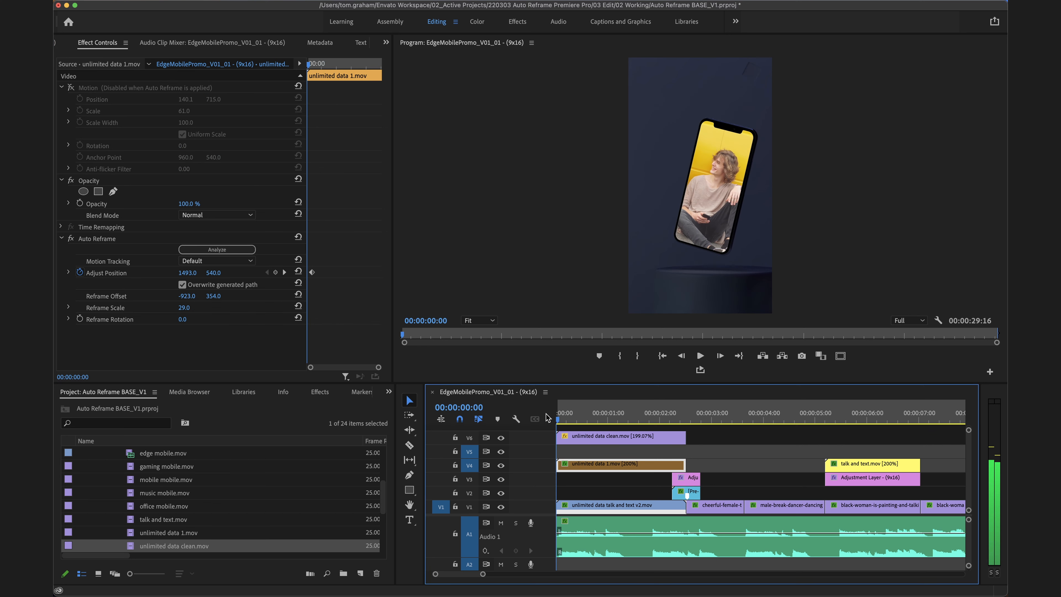
key(space)
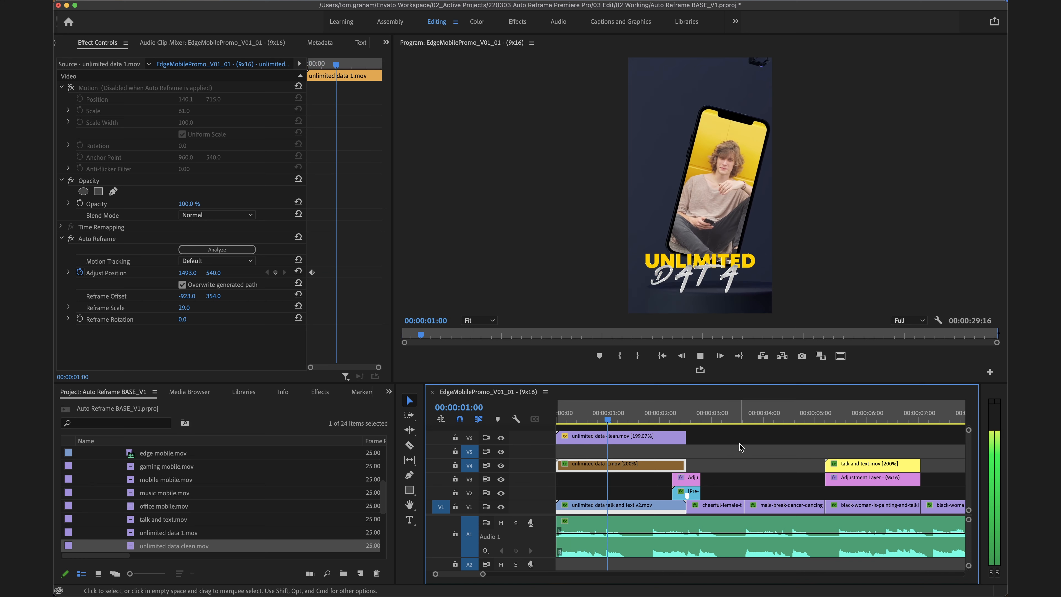
key(space)
Set the horizontal Reframe Offset of unlimited data talk and text v2.mov to 119 and play the opening from the start.
click(627, 507)
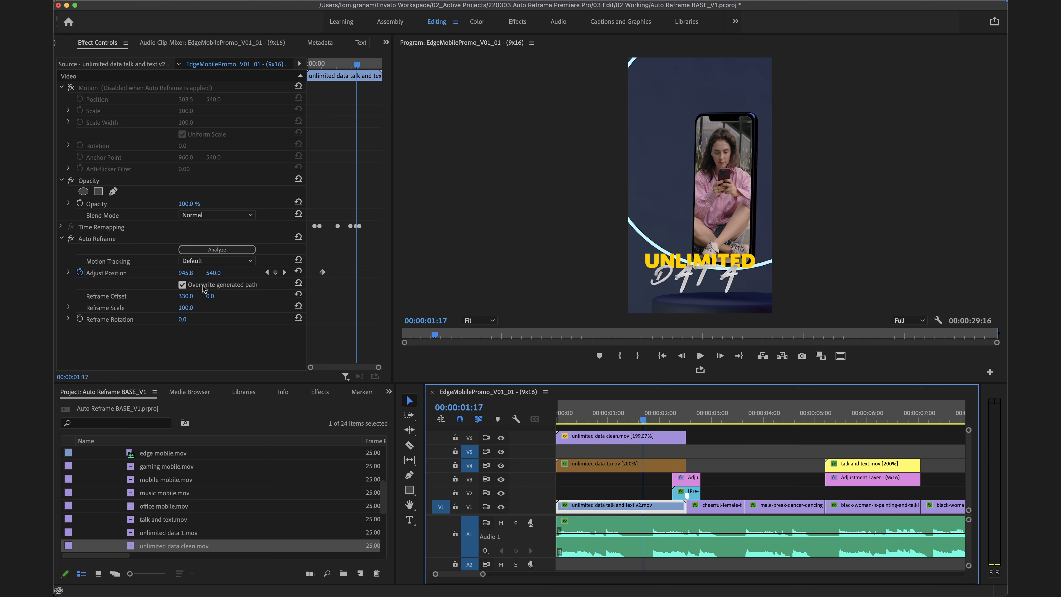
drag(190, 298, 102, 297)
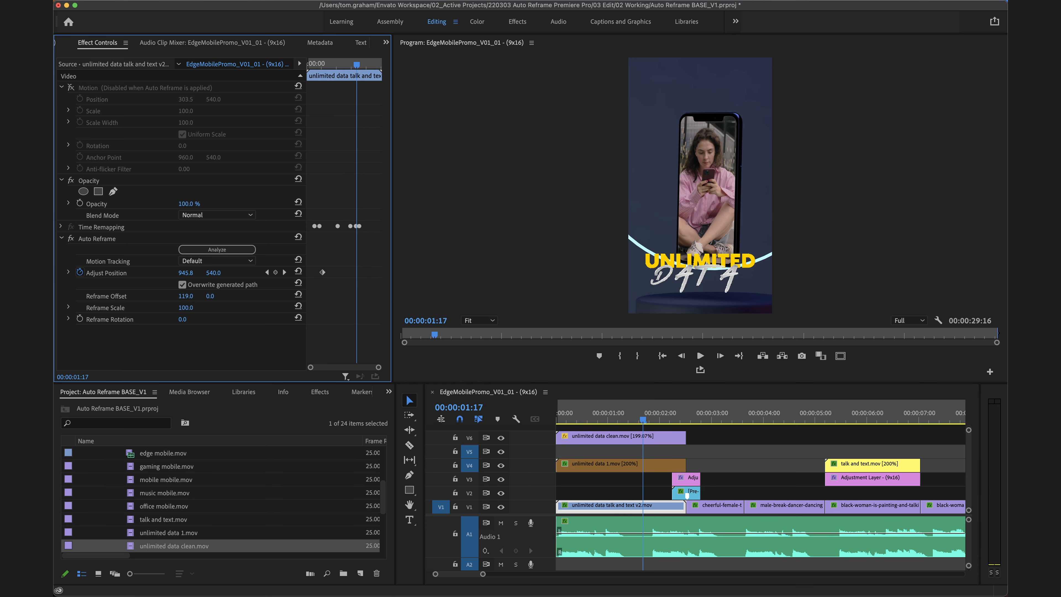
click(548, 416)
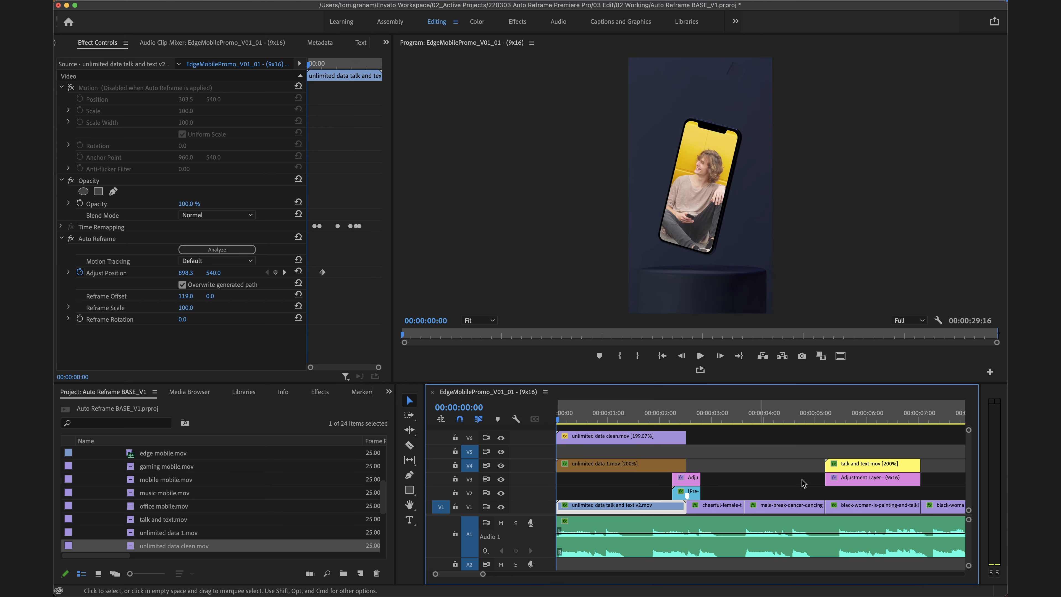
key(space)
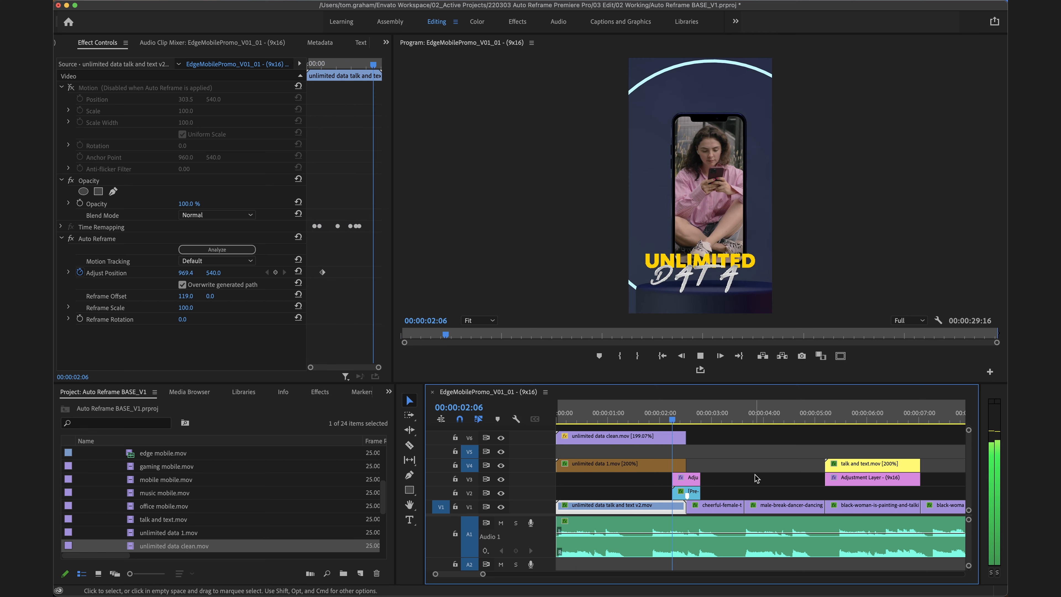
Overwrite the generated Auto Reframe path of the male break dancer clip and delete all position keyframes except the first.
key(space)
click(705, 418)
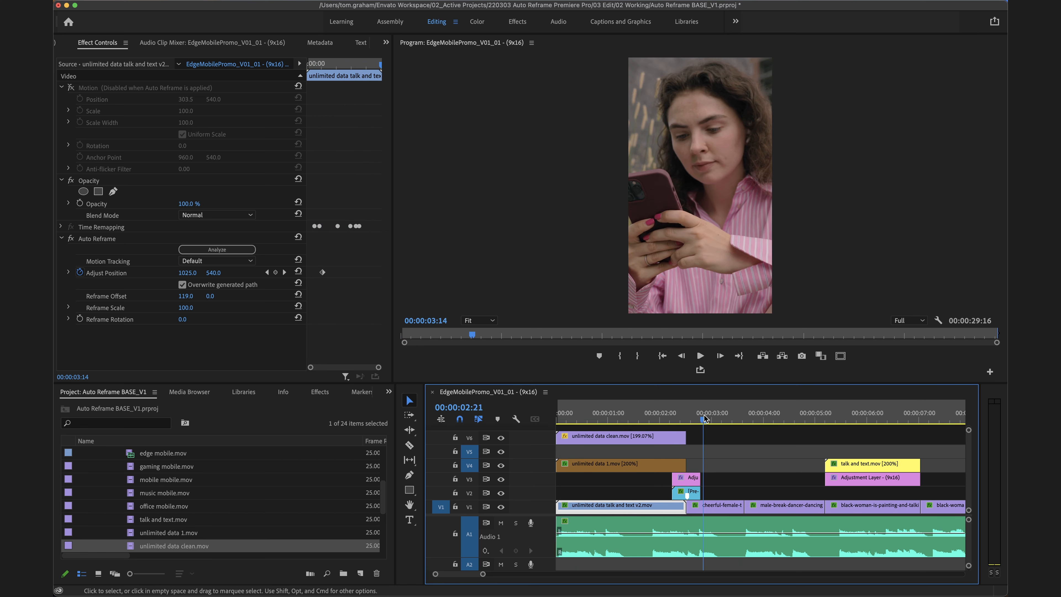
click(739, 475)
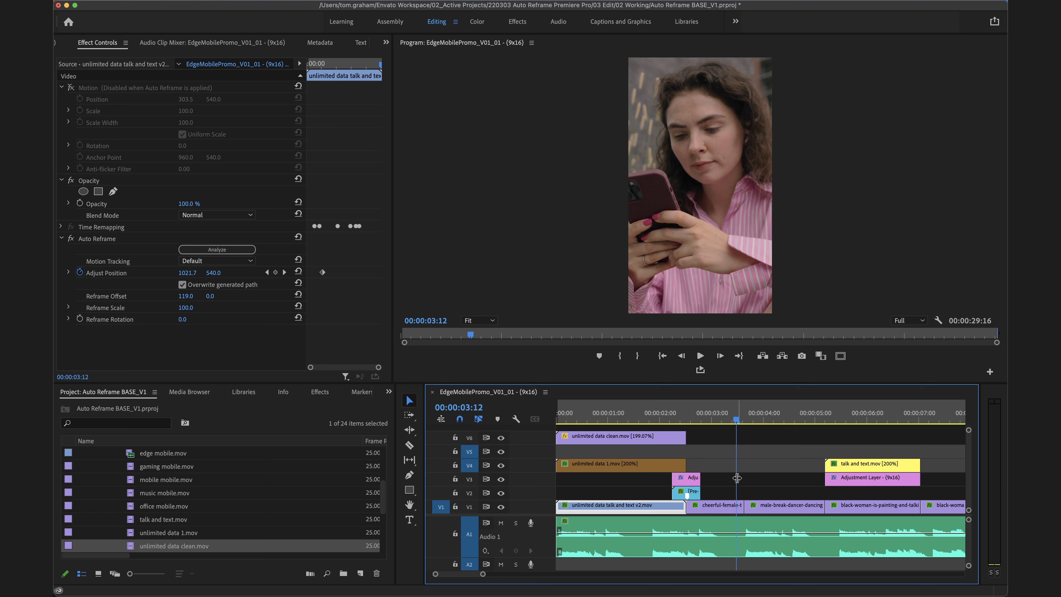
key(space)
click(752, 419)
mouse_move(752, 419)
mouse_down()
mouse_move(781, 418)
mouse_move(749, 418)
mouse_move(770, 409)
mouse_move(774, 418)
mouse_move(749, 418)
mouse_move(759, 418)
mouse_up()
click(772, 509)
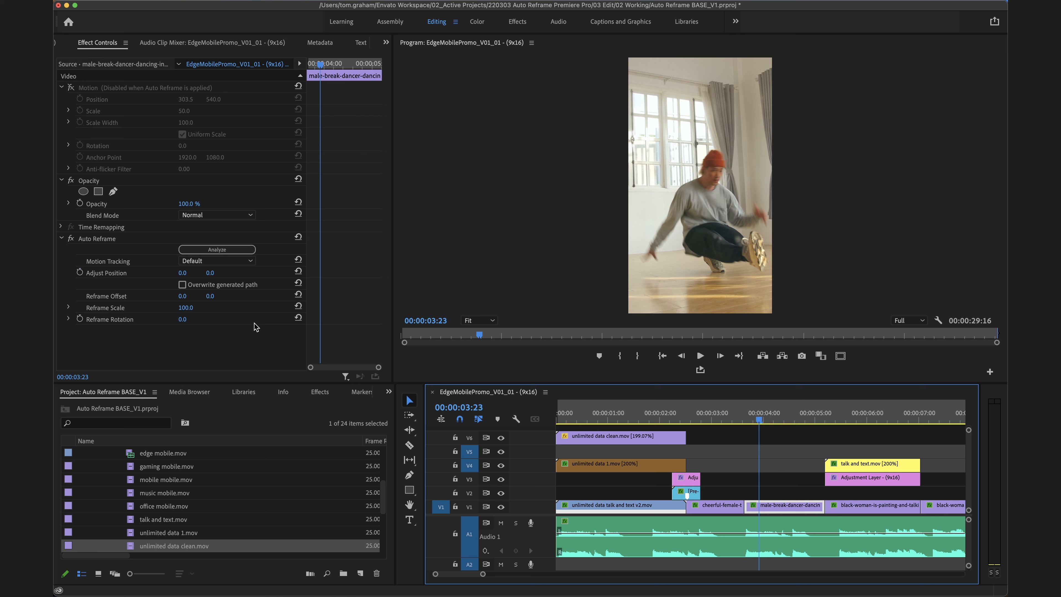
click(182, 285)
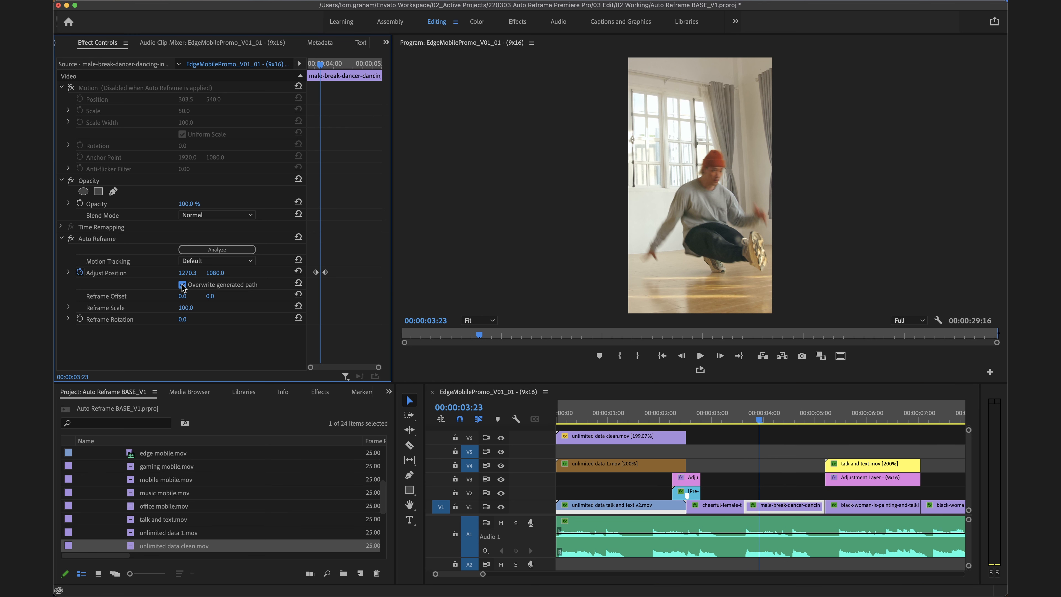
click(326, 273)
key(Delete)
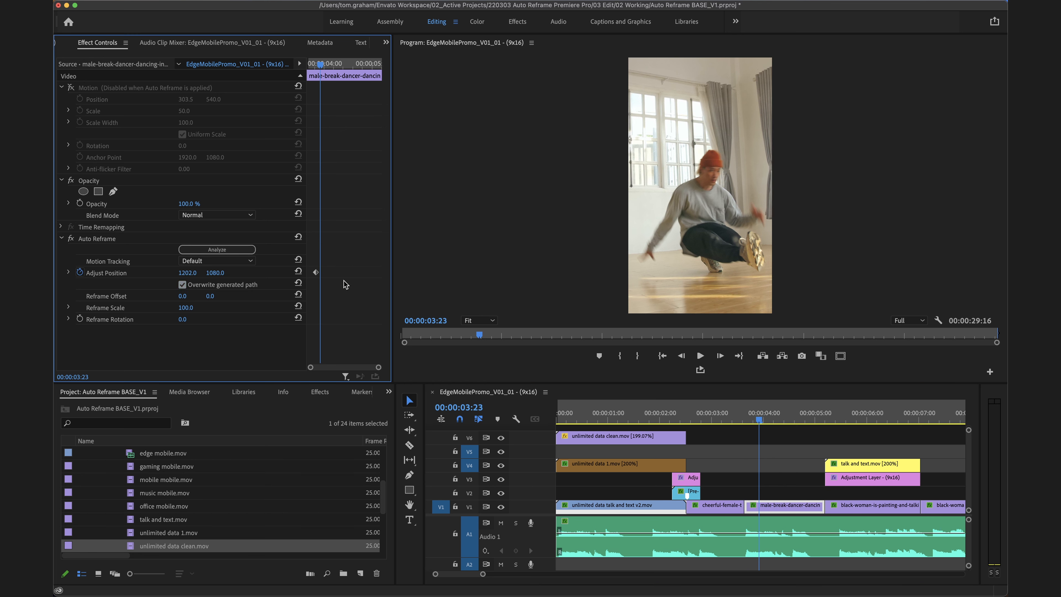
Set the break dancer clip's horizontal Reframe Offset to 293 and play on into the talk and text title.
drag(773, 407, 804, 401)
drag(794, 403, 806, 403)
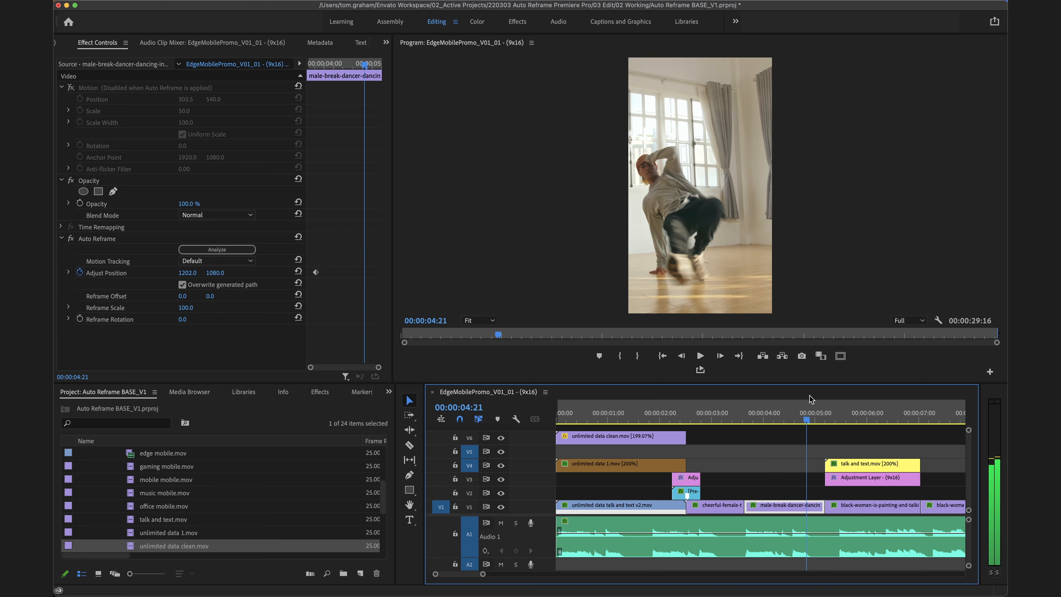
drag(182, 296, 307, 296)
key(shift+k)
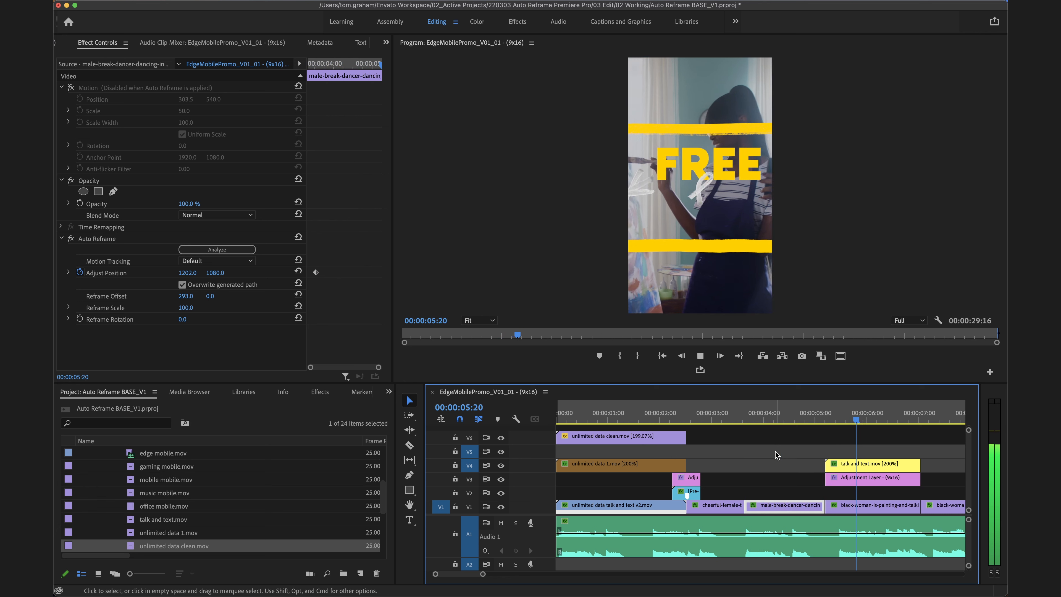
key(k)
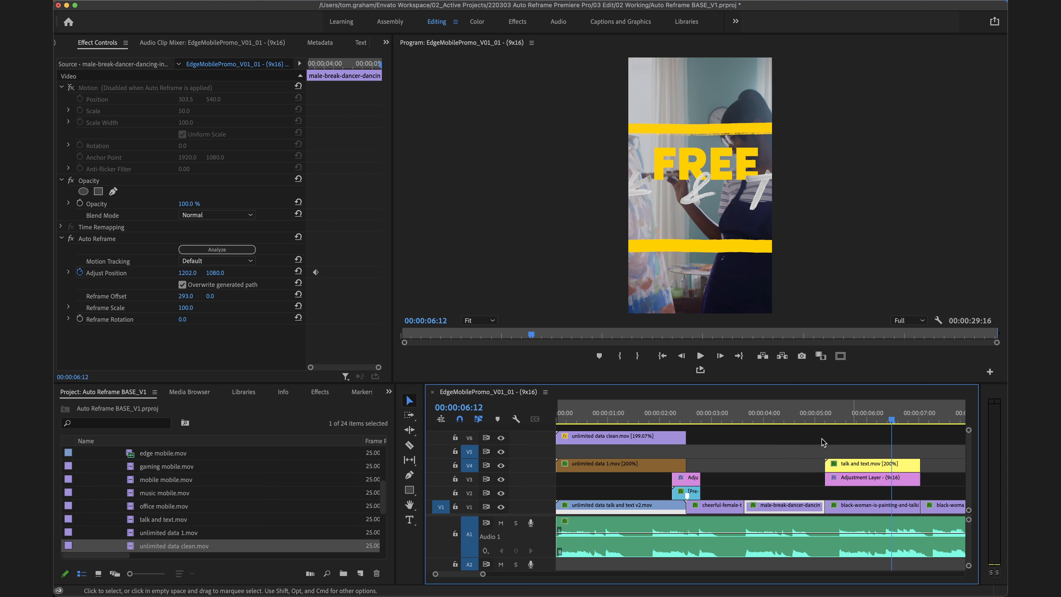
Keep only the first generated position keyframe of talk and text.mov, and set its Reframe Scale to 31 and Reframe Offset to -106, 296.
click(873, 467)
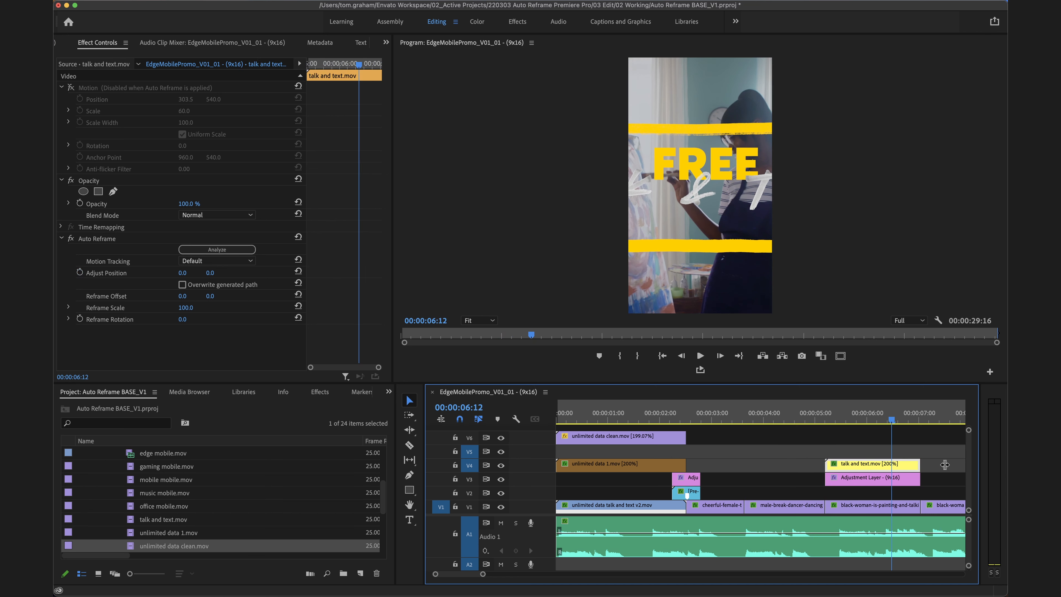
click(183, 285)
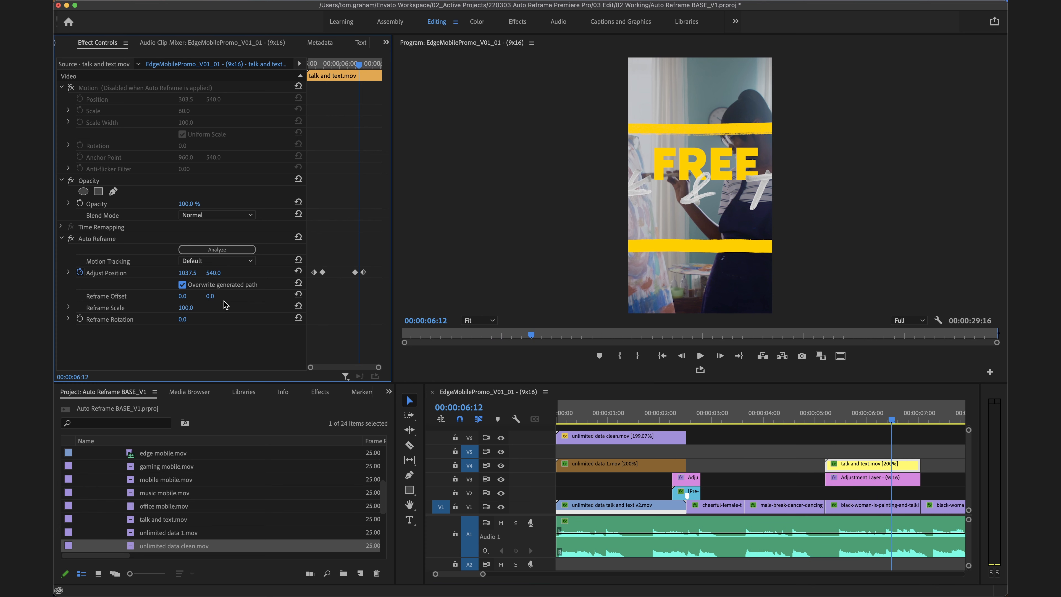
drag(318, 281, 319, 277)
key(Delete)
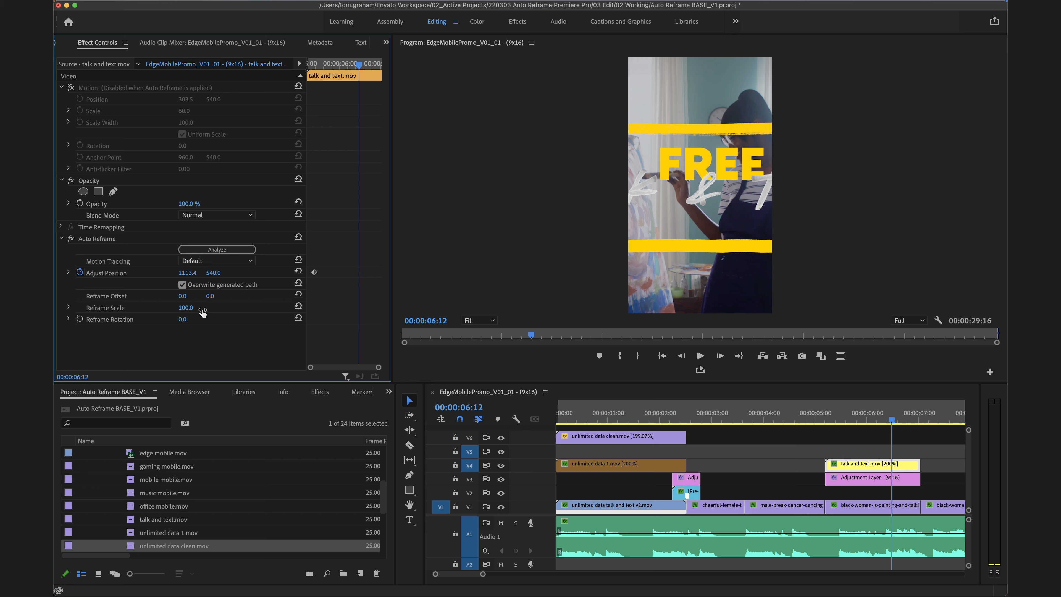
drag(185, 307, 255, 297)
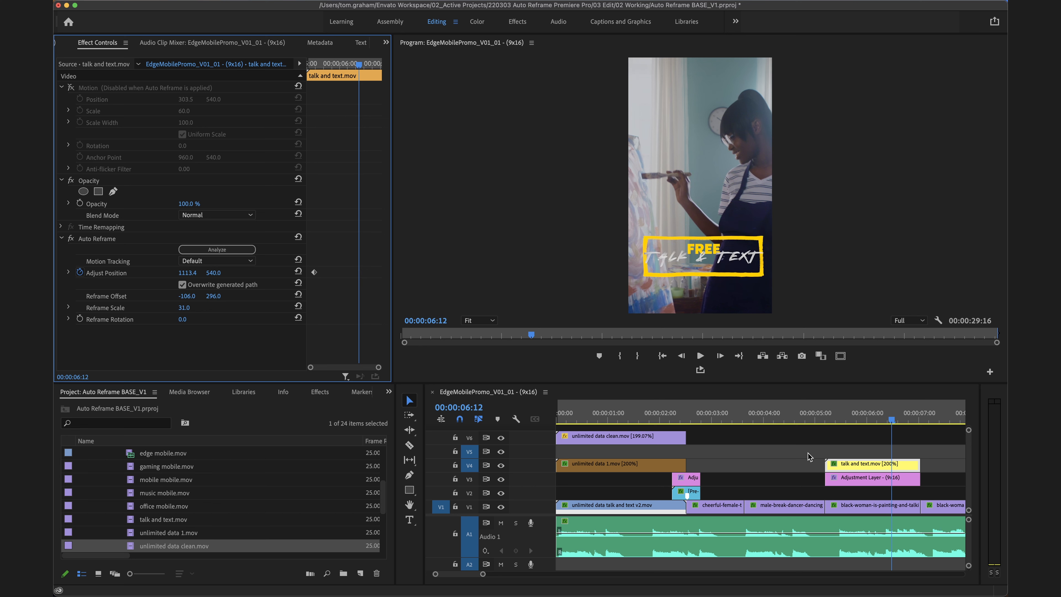
Overwrite the generated path of the painting woman clip beneath the talk and text title, keeping only the first position keyframe.
click(859, 505)
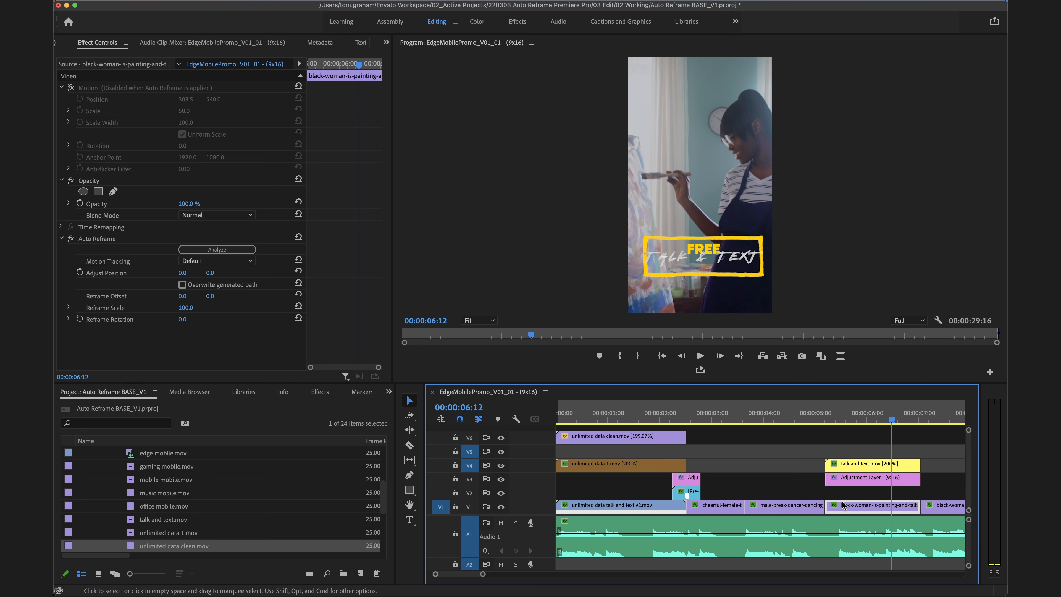
click(183, 285)
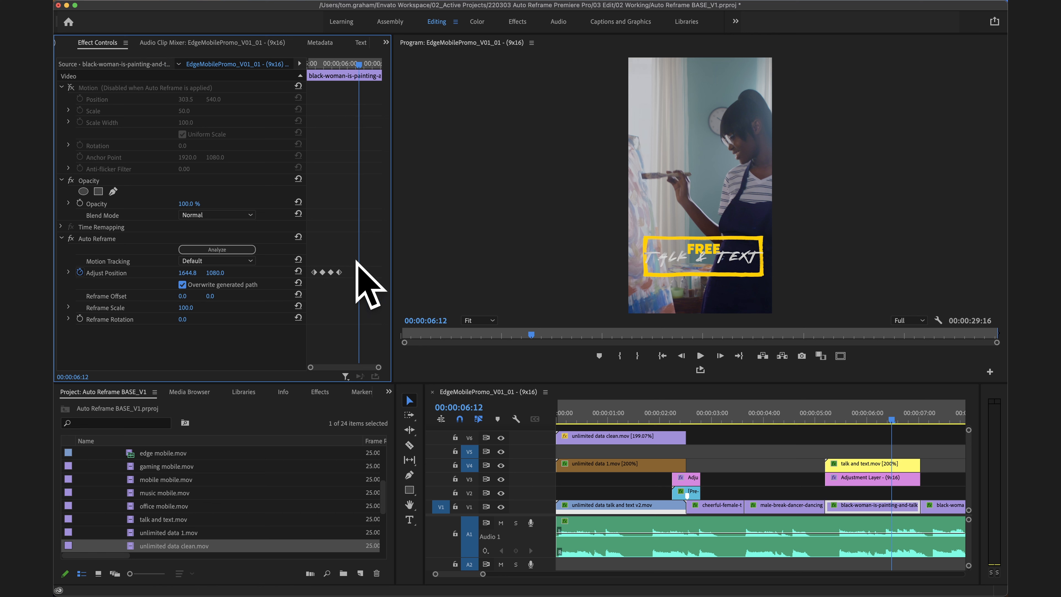
drag(362, 260, 321, 288)
key(Delete)
Set the painting woman clip's horizontal Reframe Offset to 32, judged at the clip's beginning, and play it back.
drag(889, 420, 840, 406)
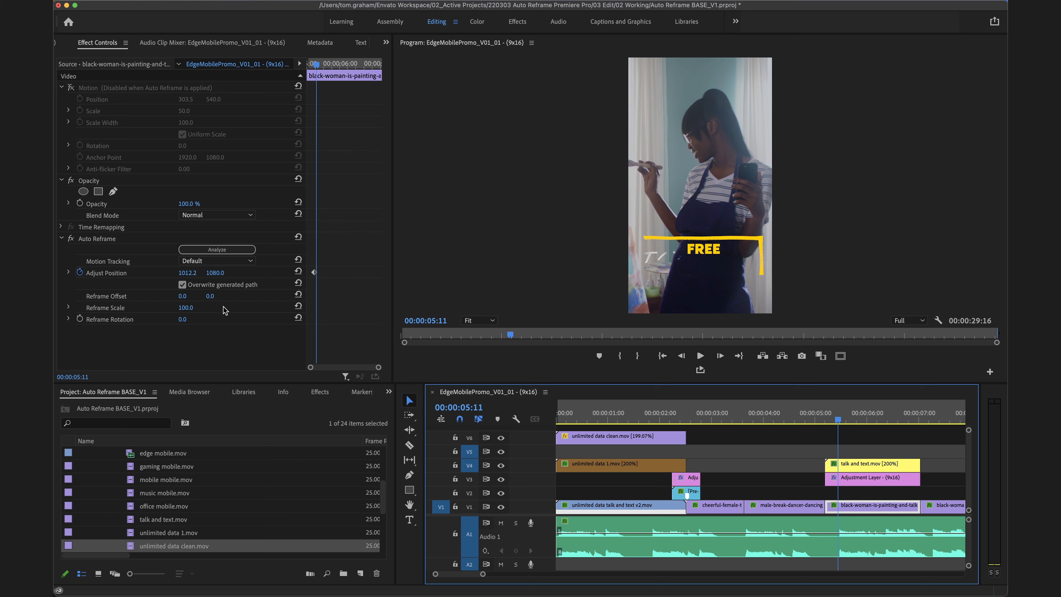
drag(182, 298, 606, 328)
key(space)
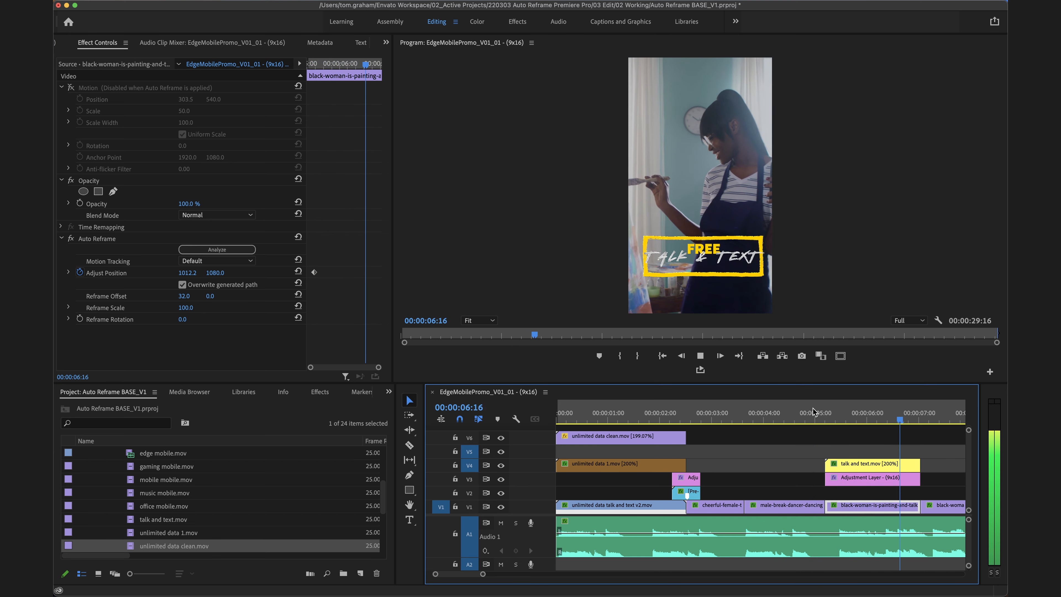
key(space)
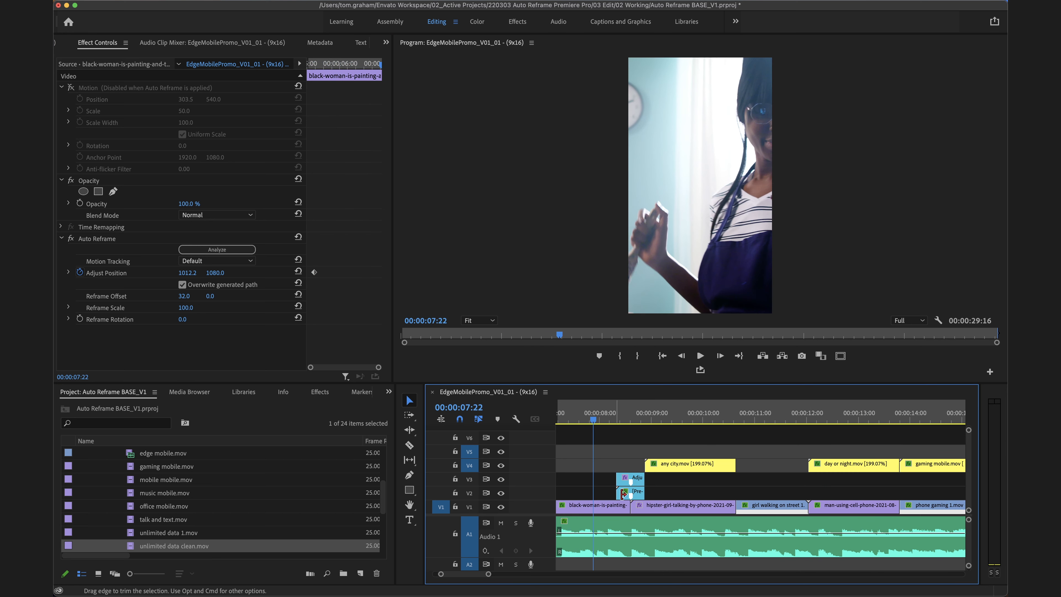
Overwrite the generated path of the second painting woman clip and delete all position keyframes except the first.
scroll(664, 493, up, 3)
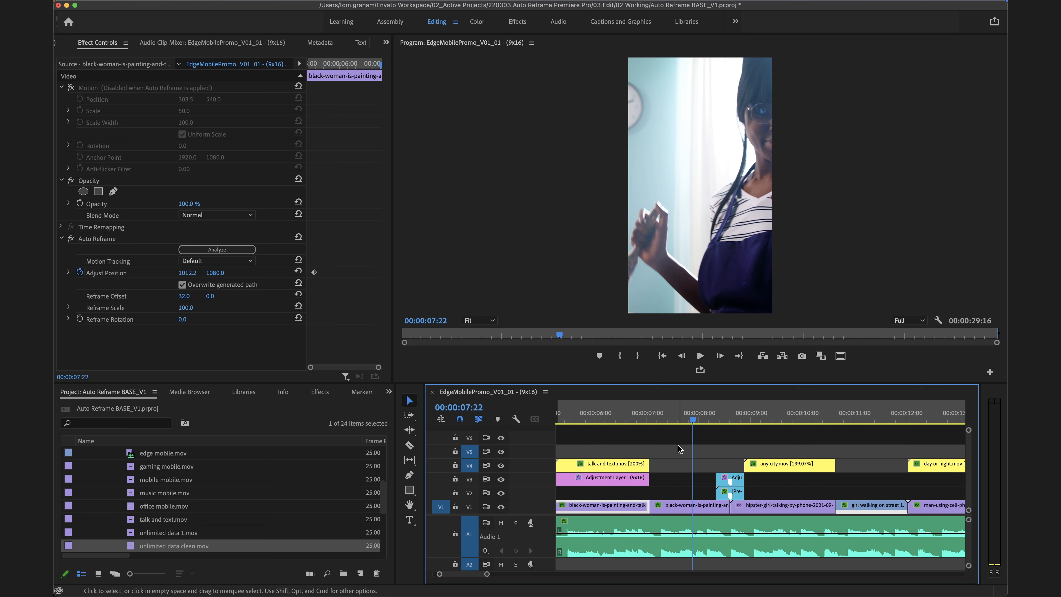
click(677, 407)
click(701, 508)
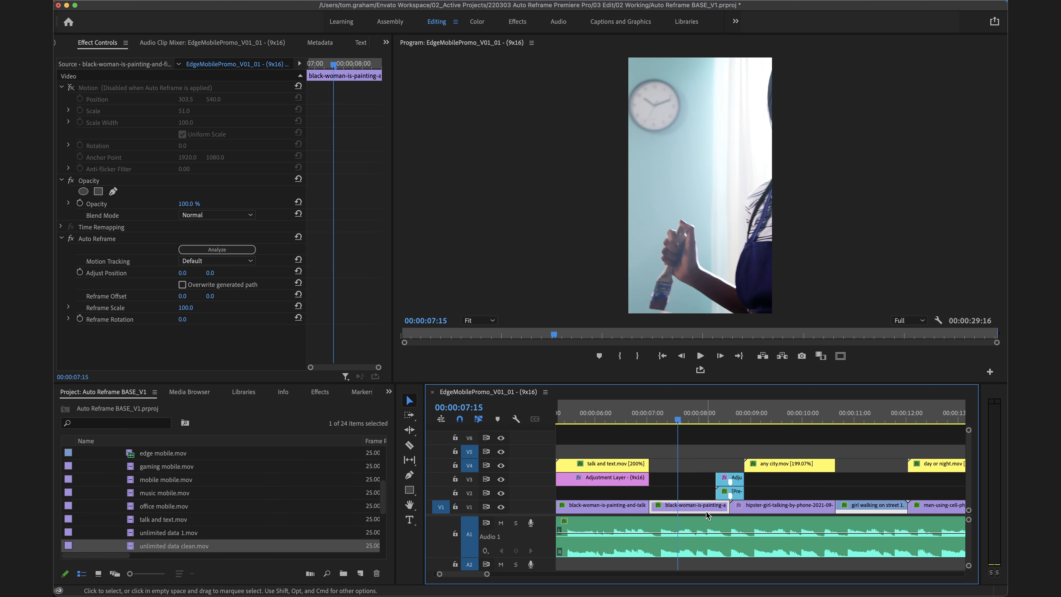
click(181, 285)
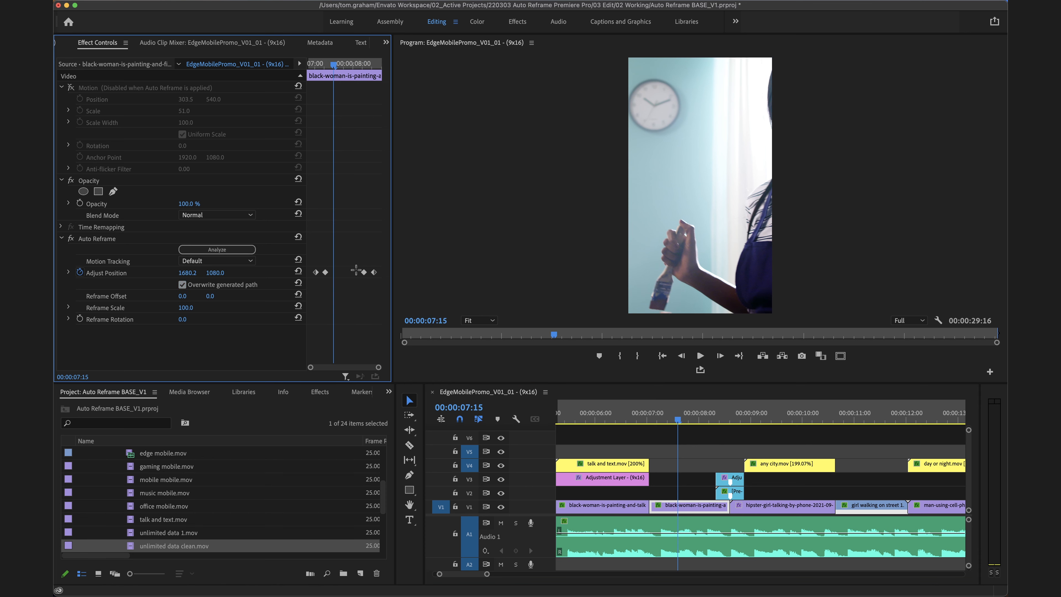
drag(379, 259, 324, 288)
key(Delete)
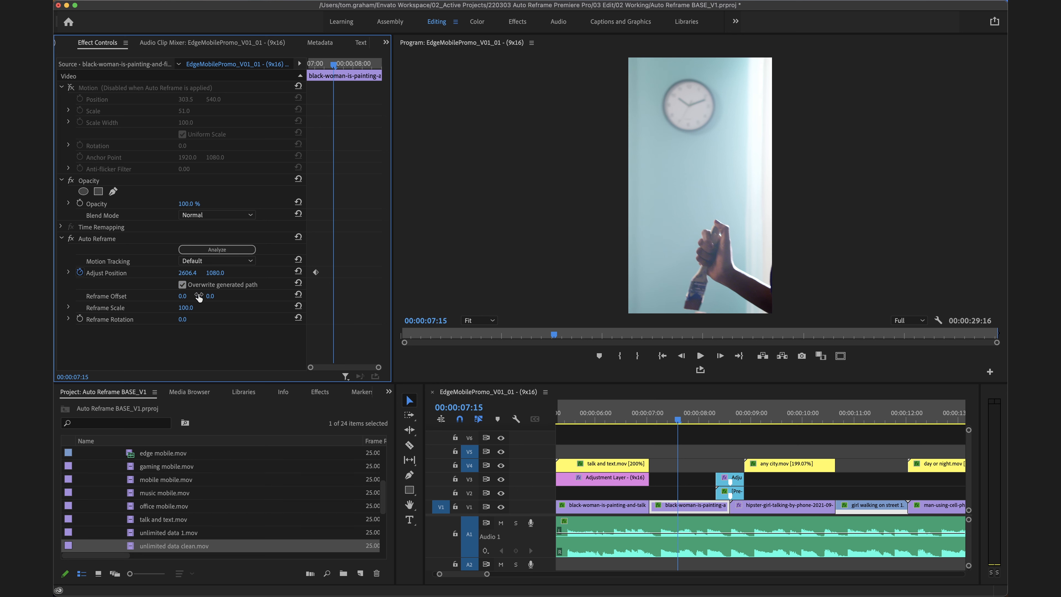
Set the second painting woman clip's horizontal Reframe Offset to -2641 and play from just before it.
drag(183, 296, 138, 296)
click(643, 419)
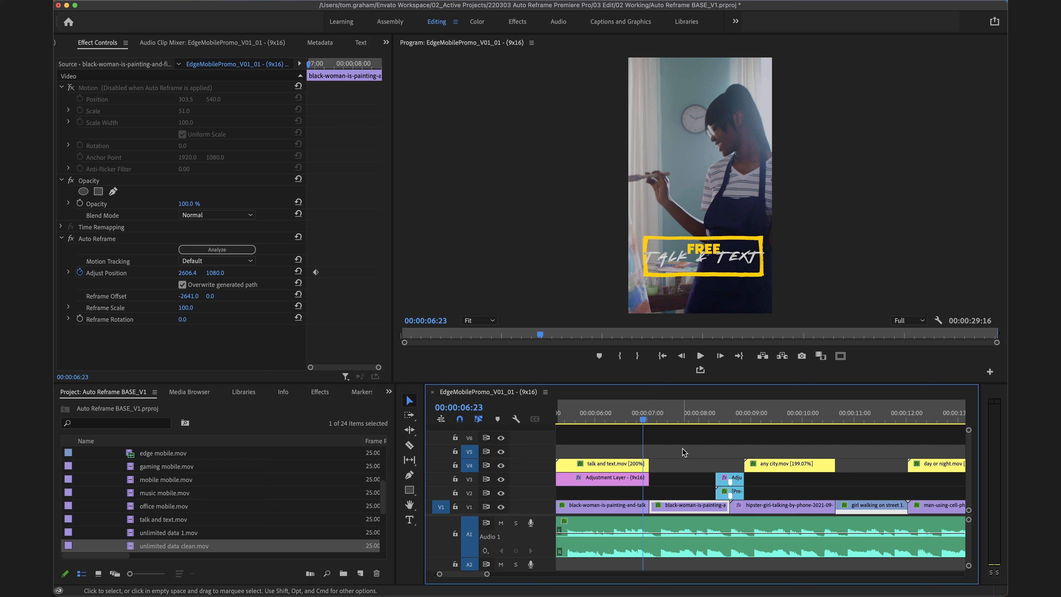
key(space)
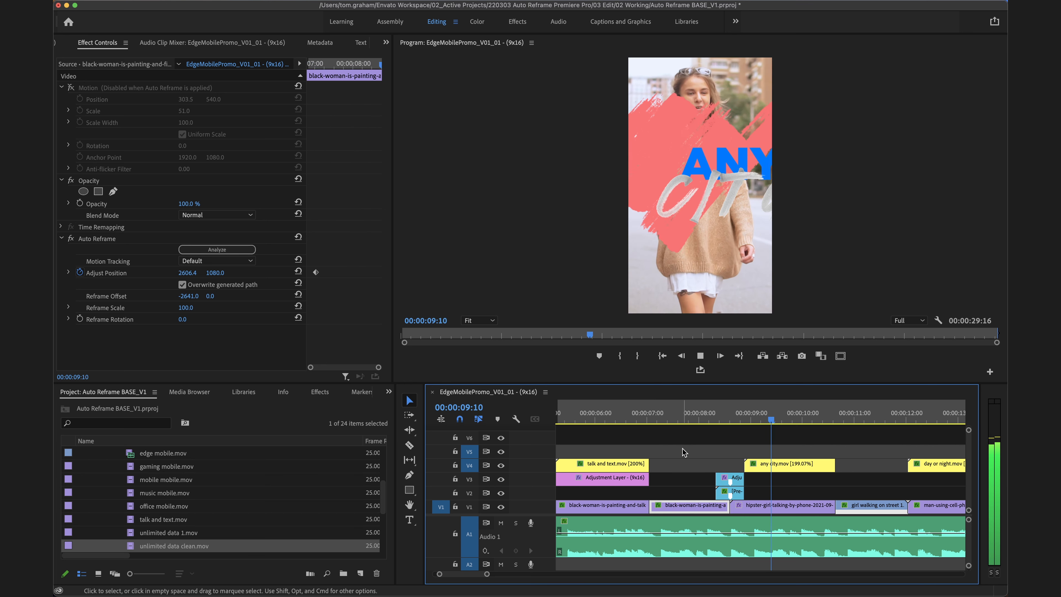
key(space)
Reposition the titles that follow the painting shots through their Reframe Offset values, entering 450 and 250.
click(709, 415)
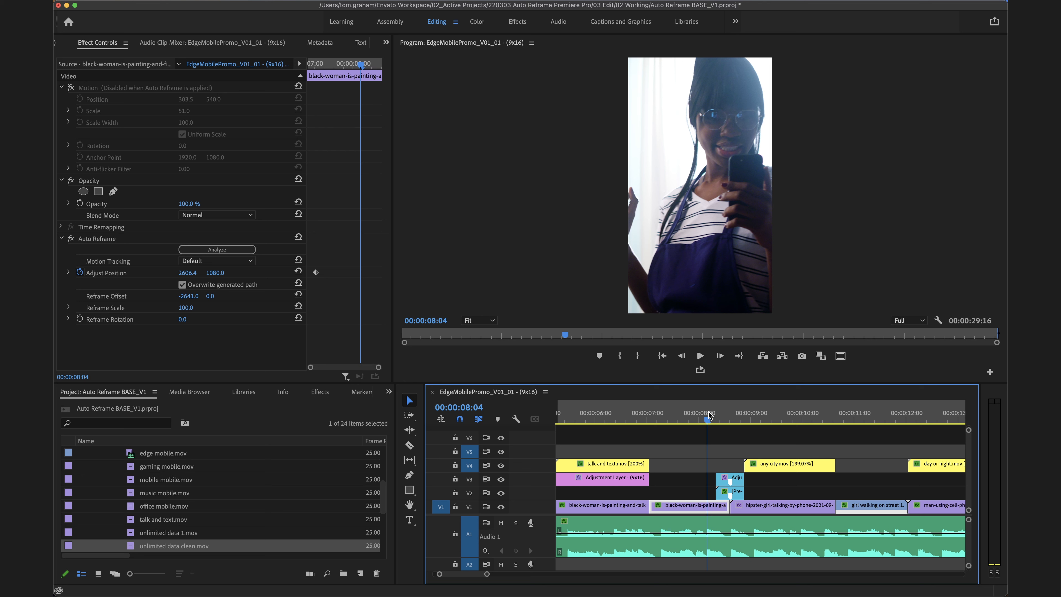
drag(709, 415, 900, 412)
click(210, 296)
drag(182, 296, 161, 308)
text(450)
key(Return)
scroll(777, 481, right, 4)
click(777, 413)
drag(183, 296, 415, 296)
click(210, 296)
text(250)
Set the next title clip's Reframe Scale to 45 and its vertical Reframe Offset to 250.
click(867, 414)
click(184, 308)
text(45)
click(210, 296)
text(250)
Overwrite the generated path of the following title clip, and set its Reframe Scale to 45 and vertical Reframe Offset to 250.
scroll(793, 481, right, 4)
click(788, 414)
click(182, 284)
click(184, 307)
text(45)
click(212, 296)
text(250)
Overwrite the generated path of the next background clip on V1 and play the section back.
key(space)
click(750, 504)
click(237, 285)
click(661, 416)
key(space)
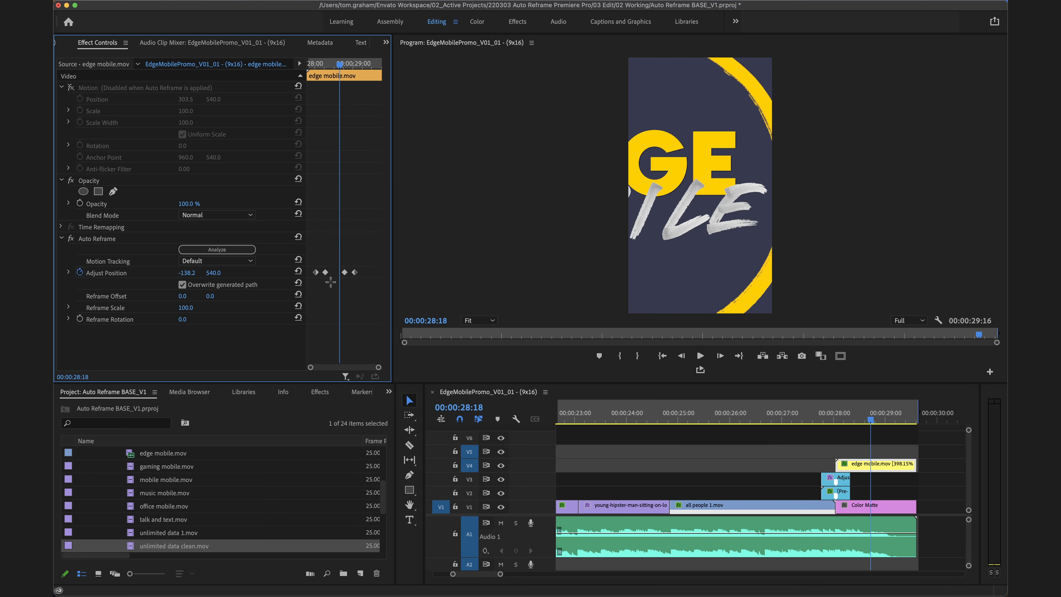
Try reframing edge mobile.mov with only its first position keyframe, a Reframe Scale of 31 and a horizontal Reframe Offset of 958.
drag(213, 309, 317, 295)
mouse_move(184, 311)
mouse_down()
mouse_move(175, 310)
mouse_move(200, 310)
mouse_up()
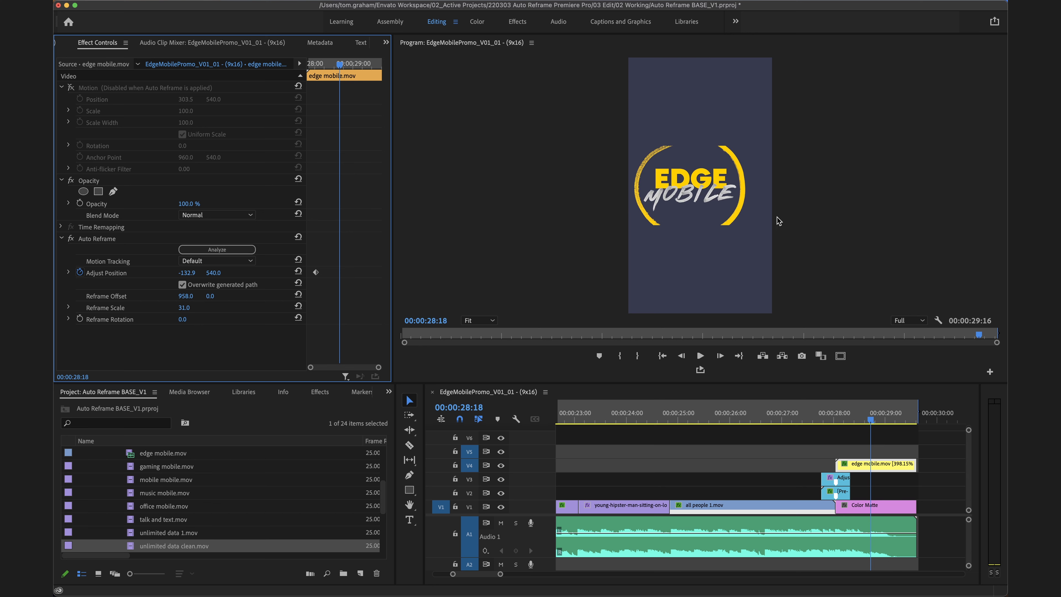
click(888, 457)
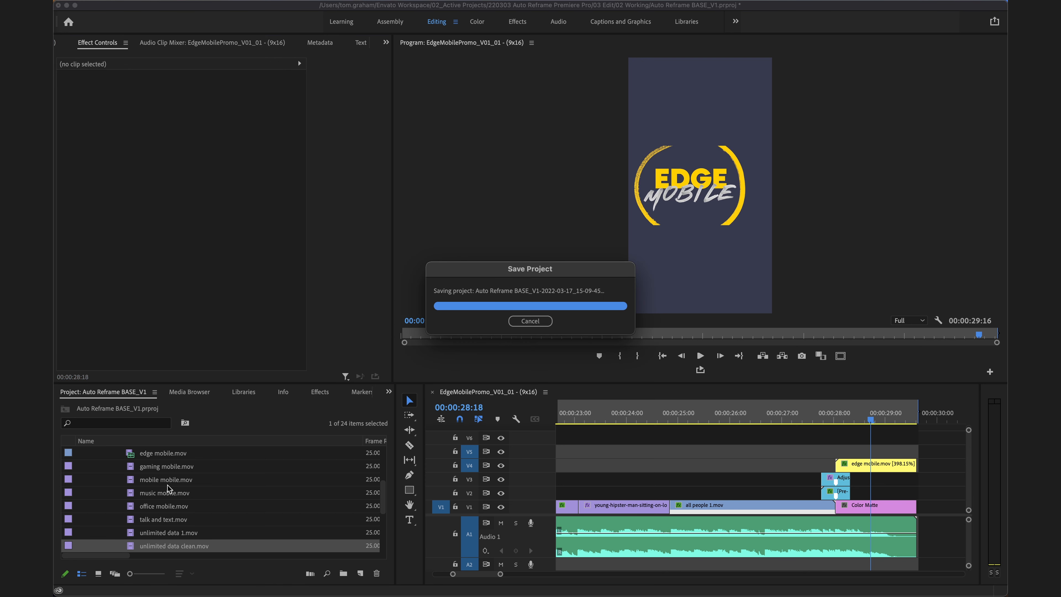
Place edge mobile full circle.mov on V5 above the closing title and set its speed to 398.15%.
scroll(173, 493, up, 3)
drag(165, 506, 842, 455)
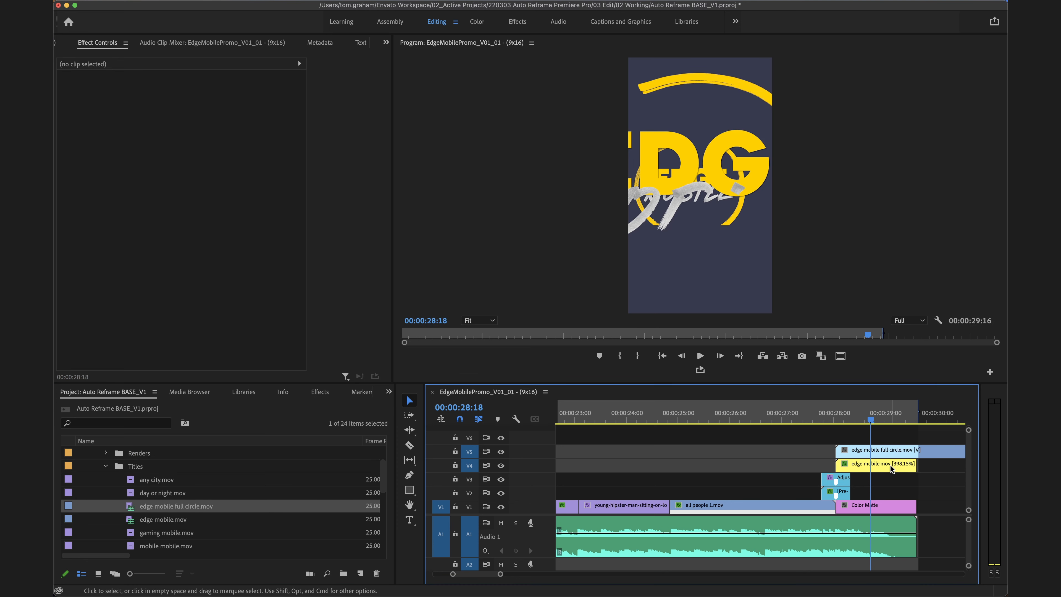
click(891, 455)
key(super+r)
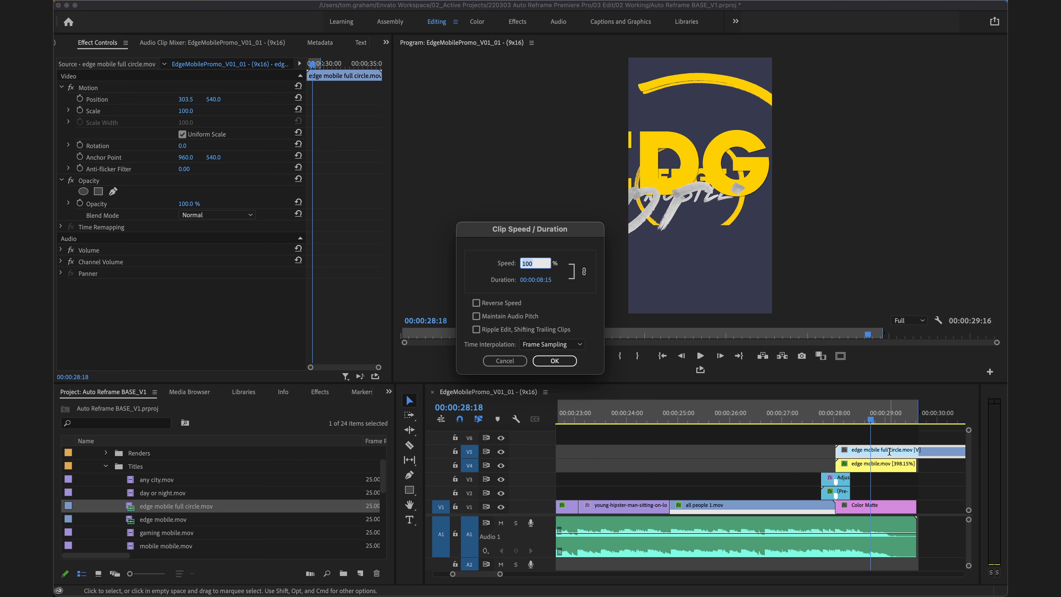
text(398.15)
key(Return)
Trim the full circle title to the sequence's end and move it down to V4, replacing edge mobile.mov.
key(c)
click(918, 453)
key(v)
click(930, 451)
key(Delete)
drag(900, 452, 900, 464)
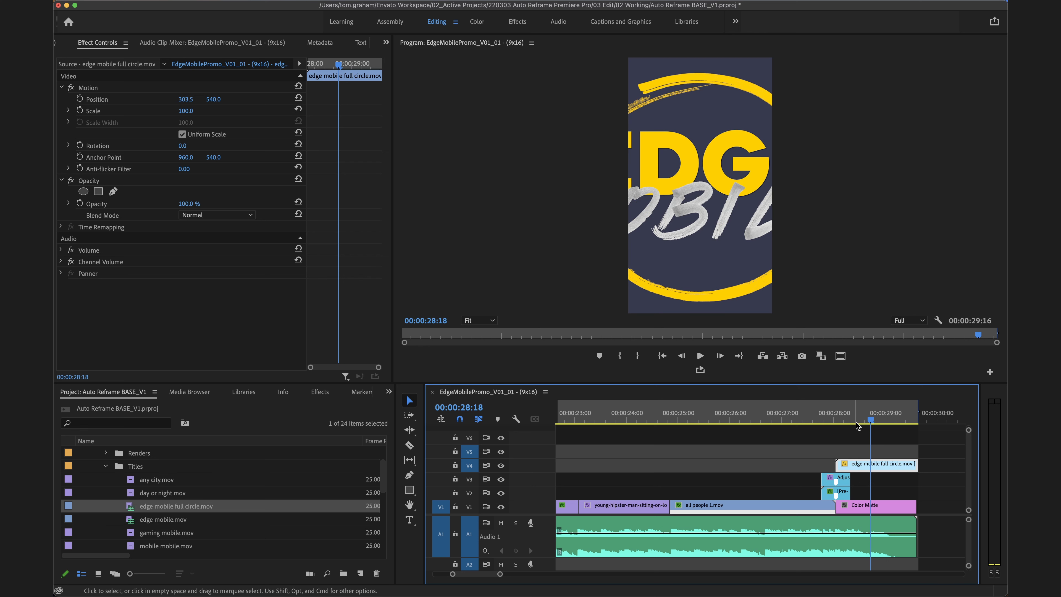
Scale edge mobile full circle.mov to 44 and play the ending.
drag(183, 111, 160, 111)
click(807, 414)
key(space)
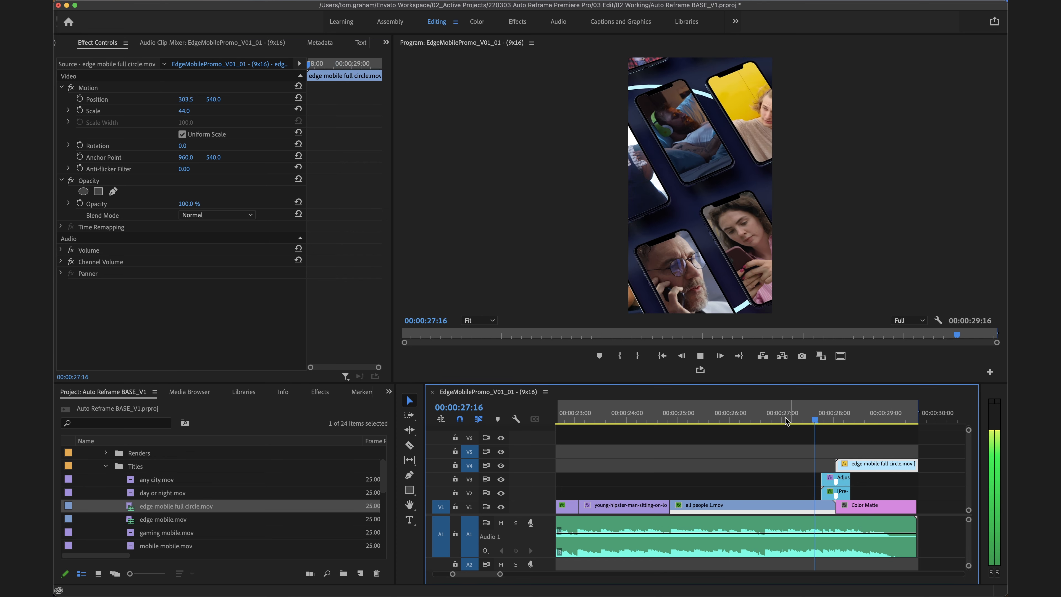
key(space)
Play the whole 9x16 sequence from the start to its end and switch to the Assembly workspace.
key(minus)
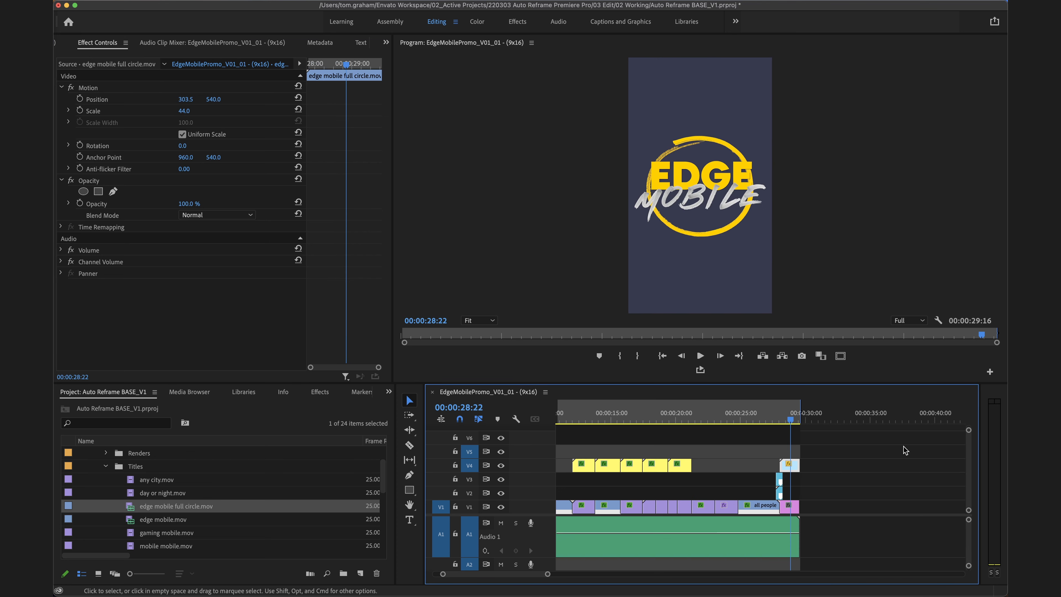
key(minus)
key(Home)
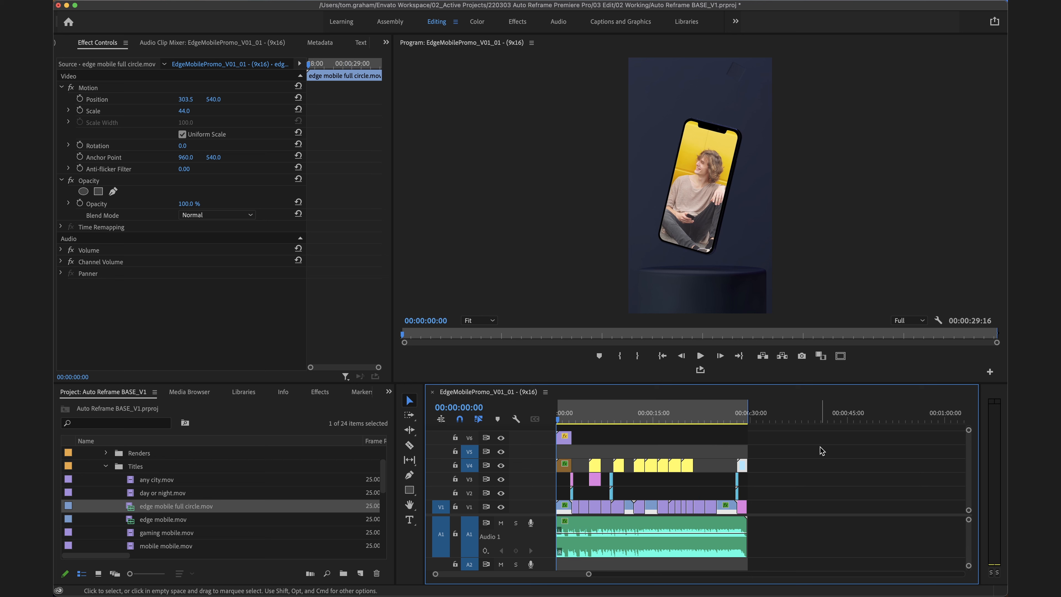
key(space)
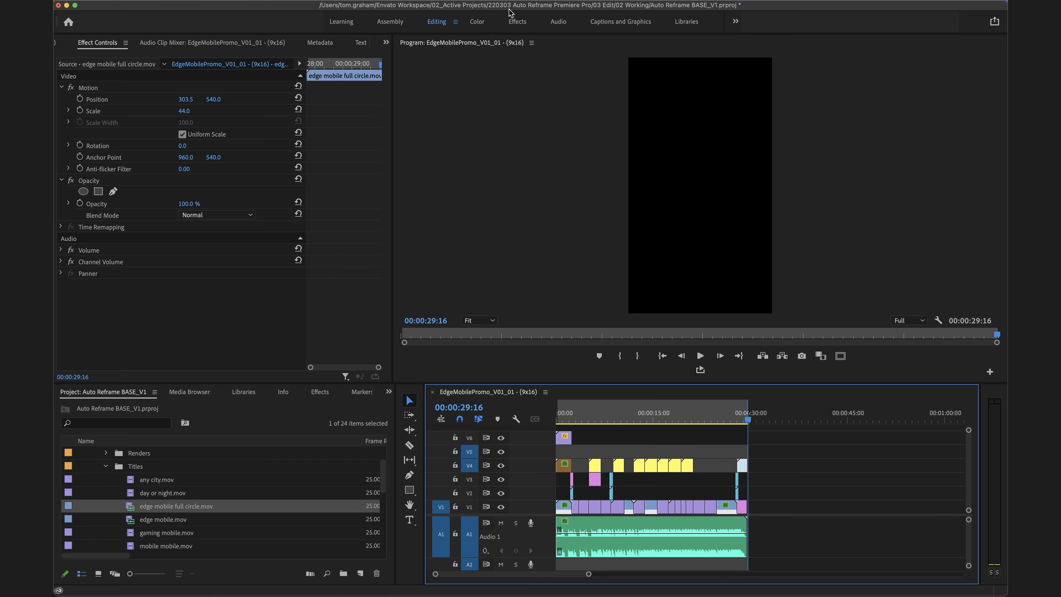
click(390, 22)
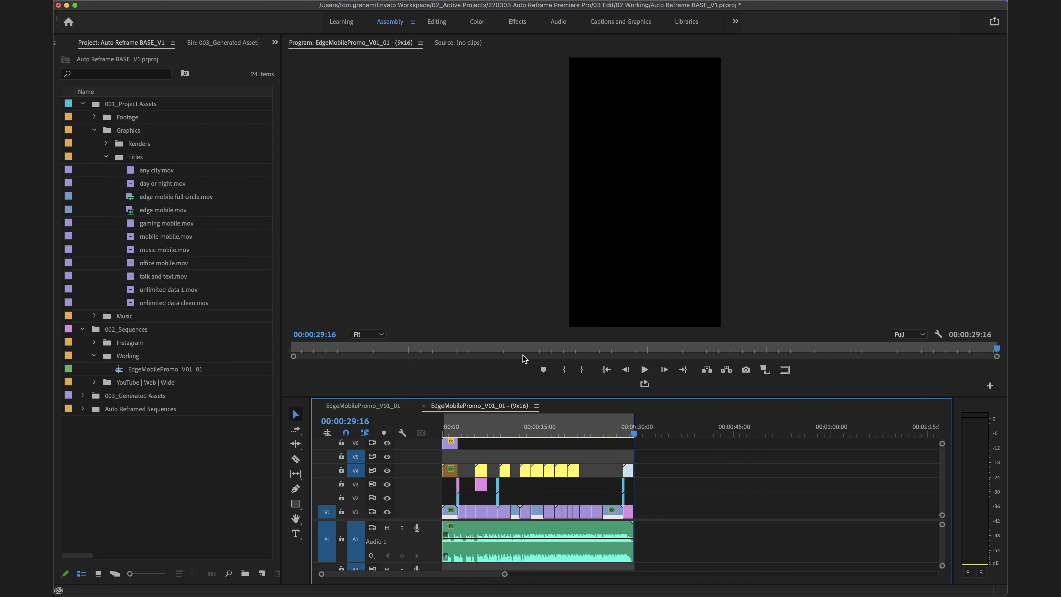
Switch to the original EdgeMobilePromo_V01_01 sequence and tidy the project list, collapsing the Graphics bin and expanding Auto Reframed Sequences.
click(394, 409)
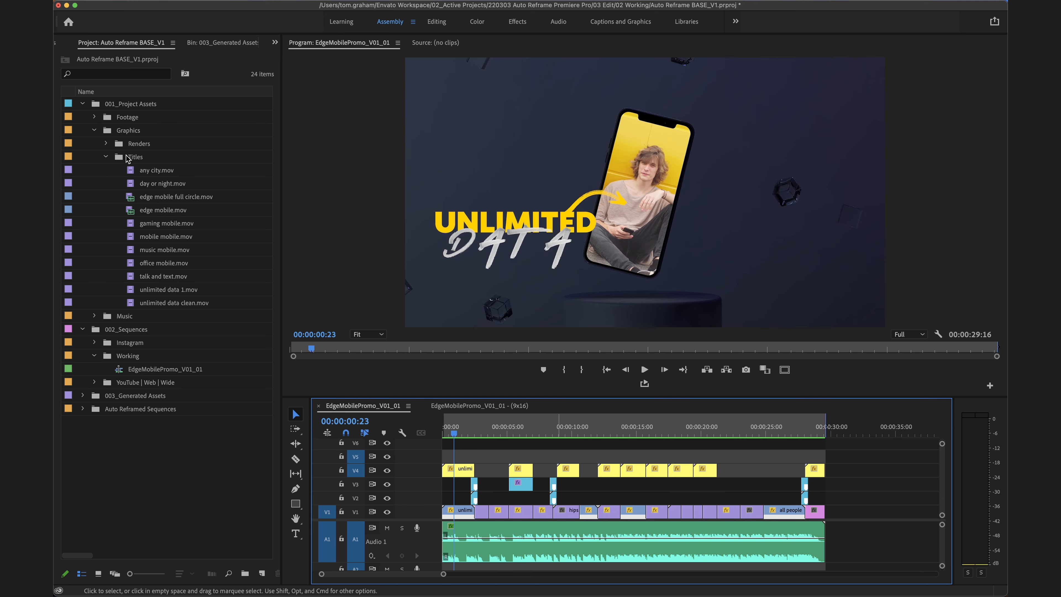
click(94, 130)
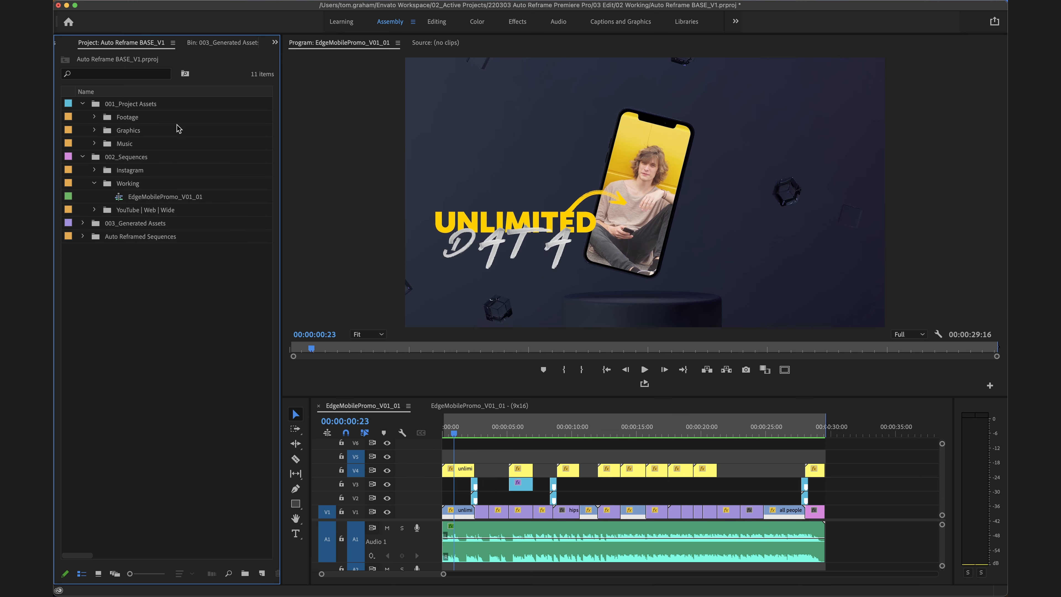
click(167, 199)
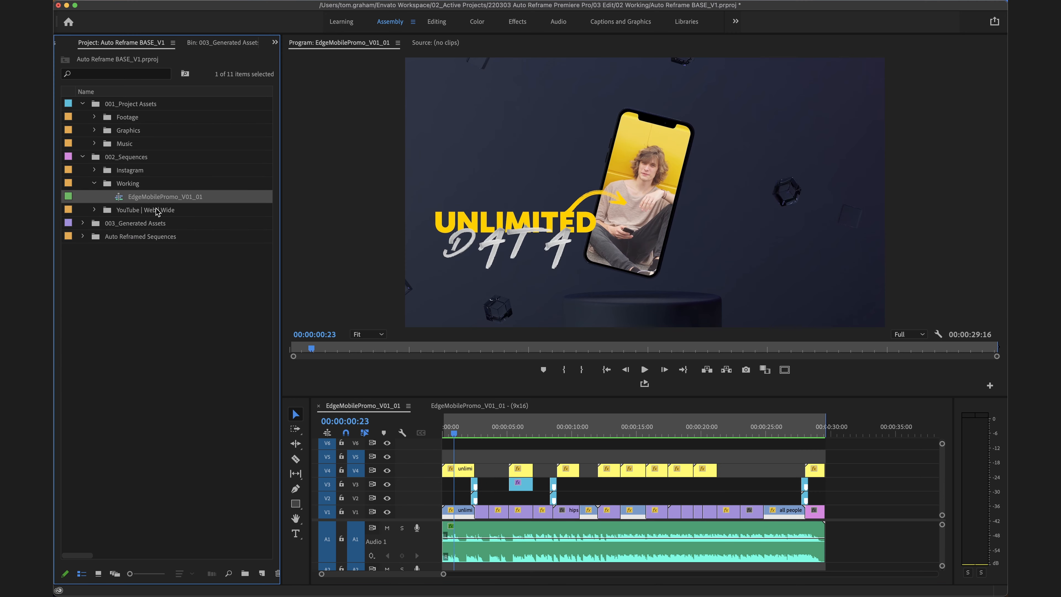
right_click(179, 205)
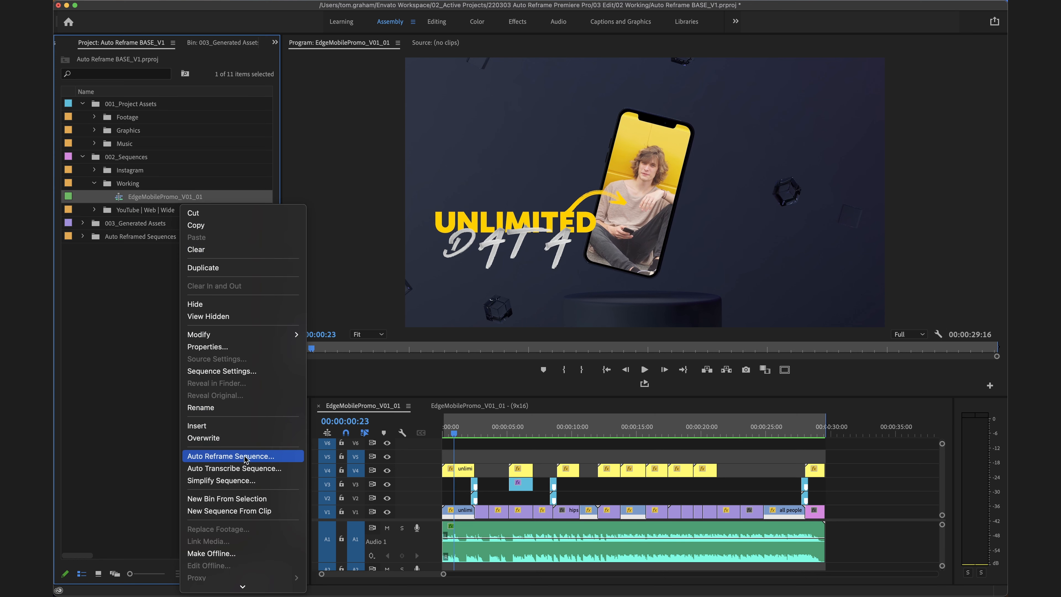
click(140, 332)
click(83, 237)
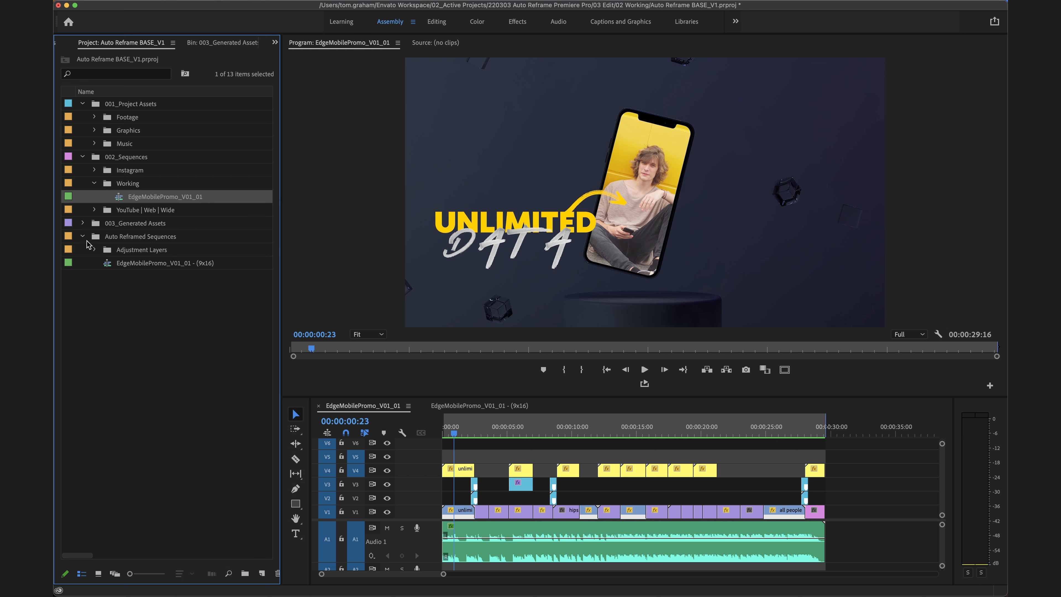
click(119, 226)
Create an Auto Reframe version of EdgeMobilePromo_V01_01 with a Square 1:1 aspect ratio and Faster Motion tracking, without nesting clips.
right_click(130, 197)
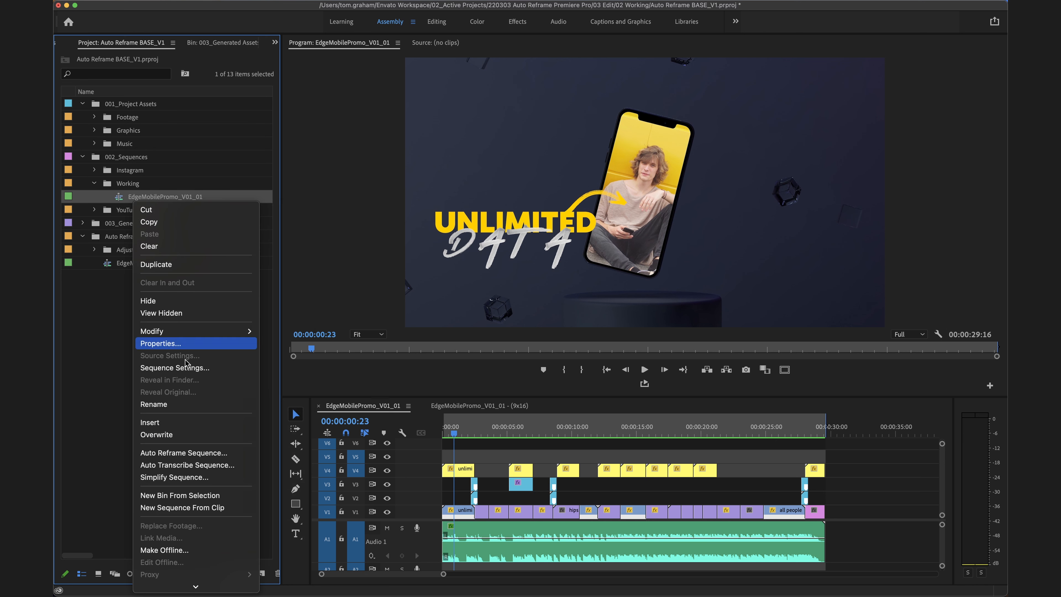
click(184, 453)
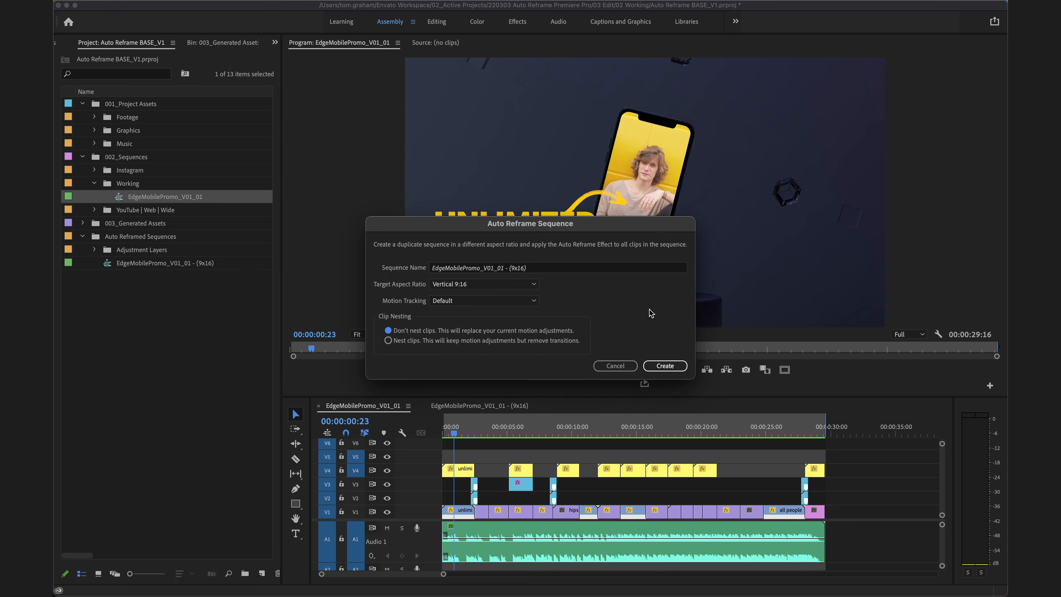
click(484, 288)
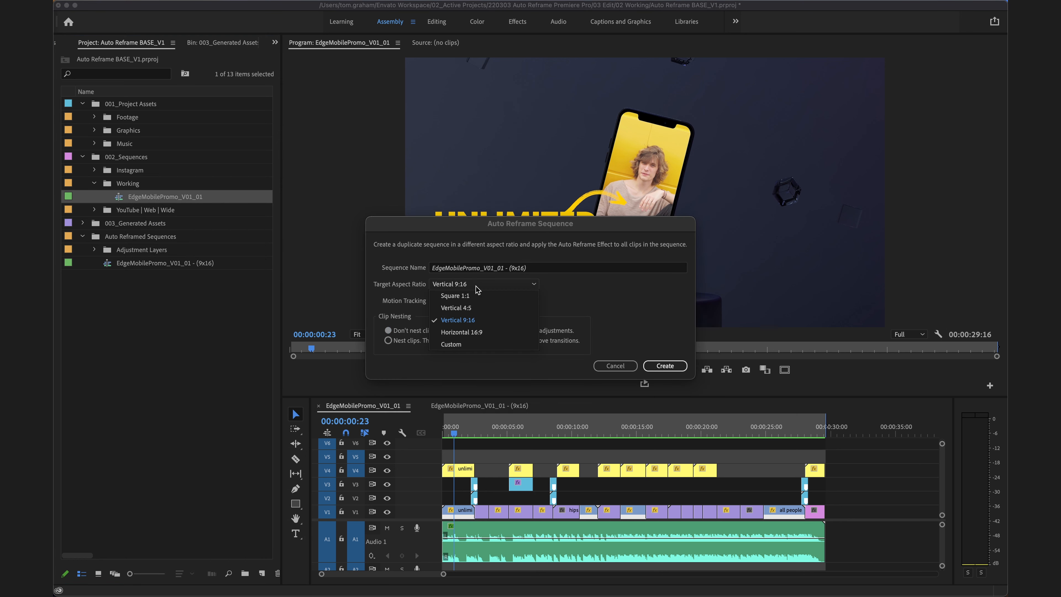
click(472, 298)
click(460, 301)
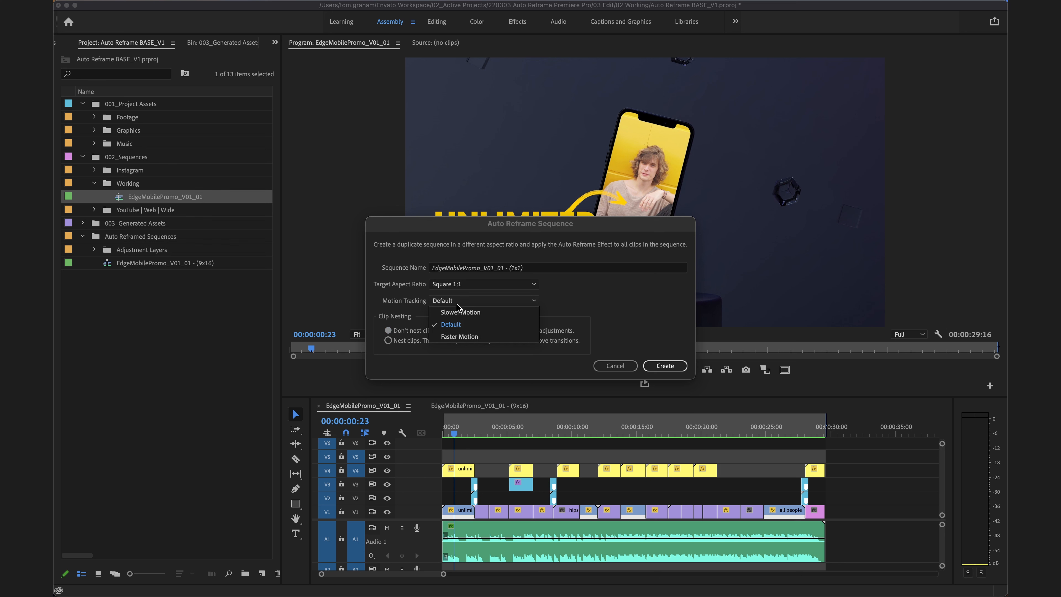
click(468, 339)
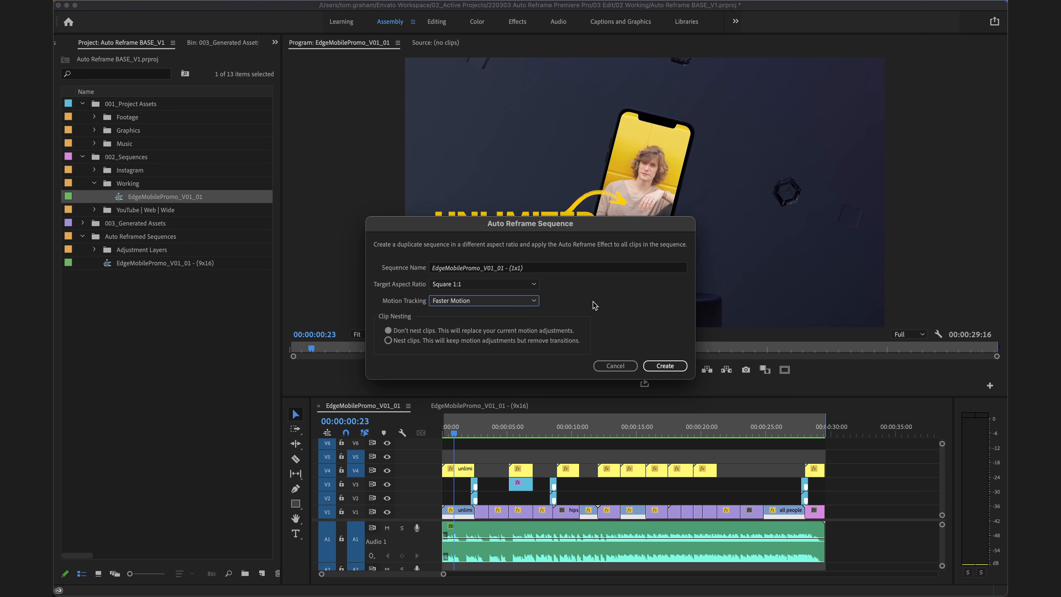
click(656, 365)
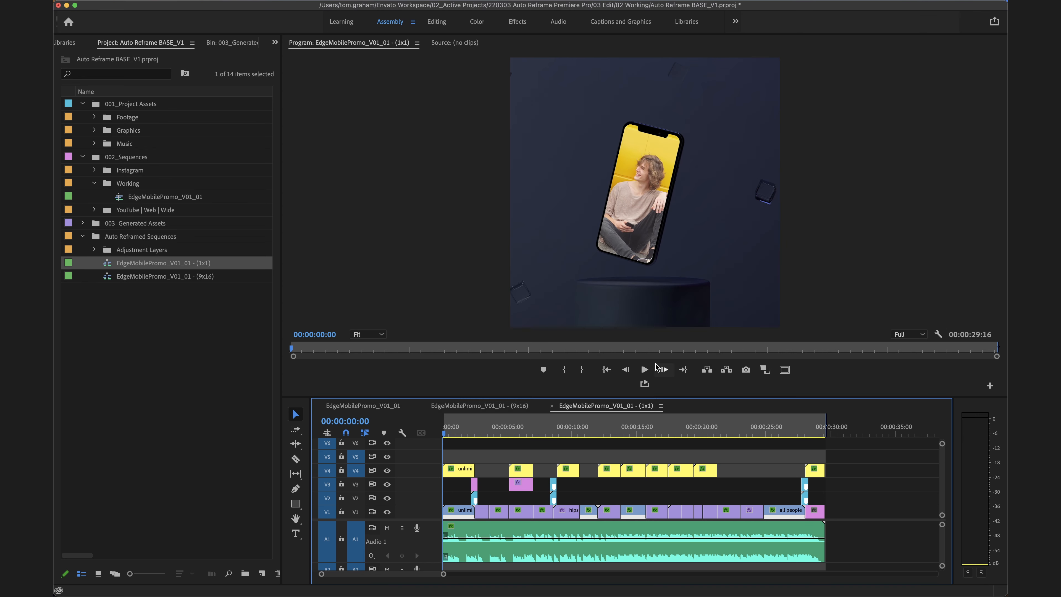